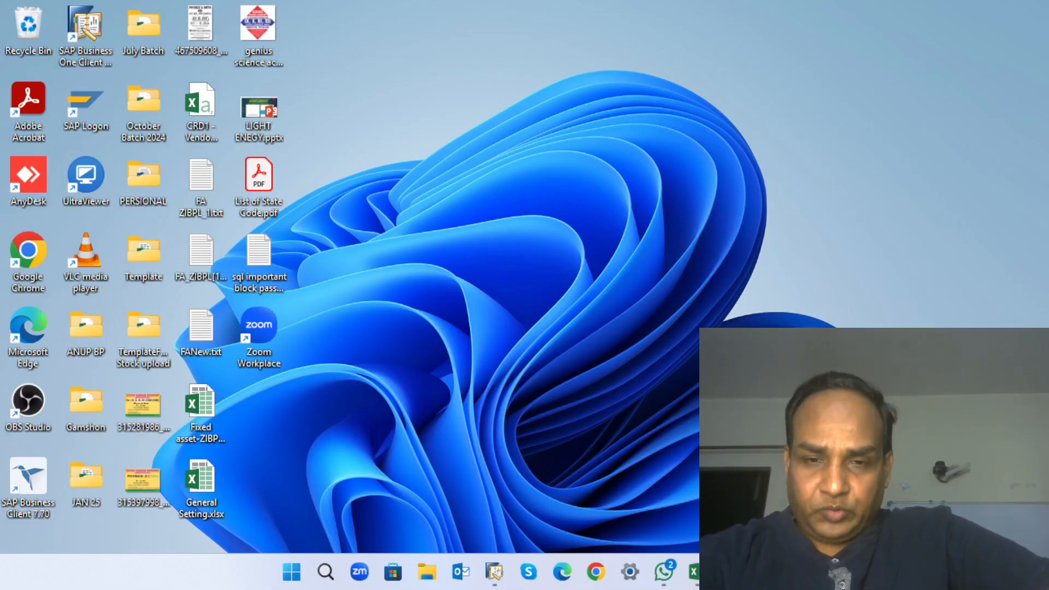
# Step: Switch to SAP Business One, look up "fixed" and open Import Fixed Asset Master Data from Microsoft Excel
pyautogui.click(499, 582)
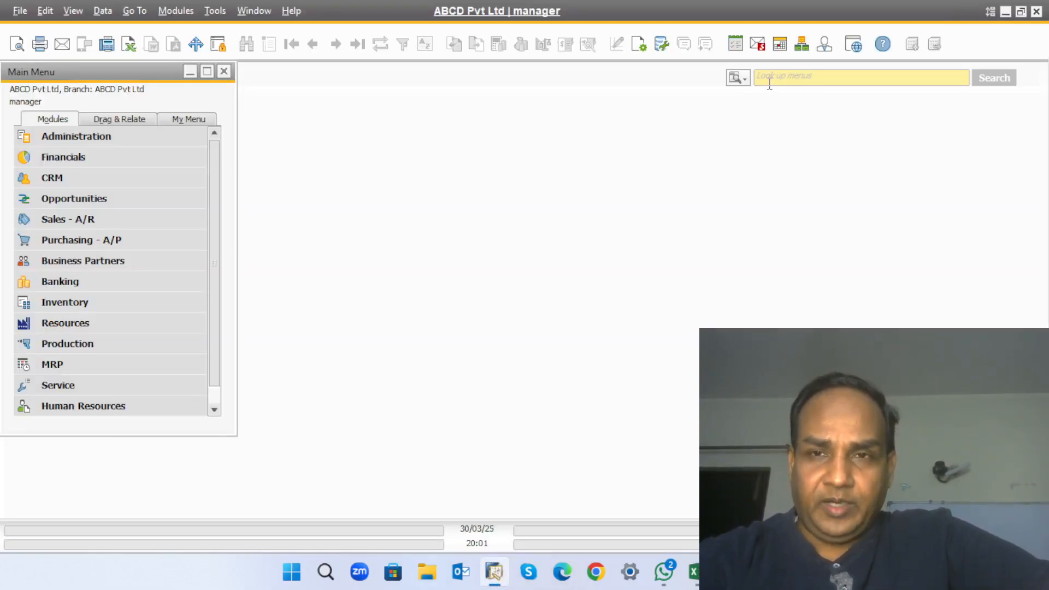
pyautogui.click(769, 82)
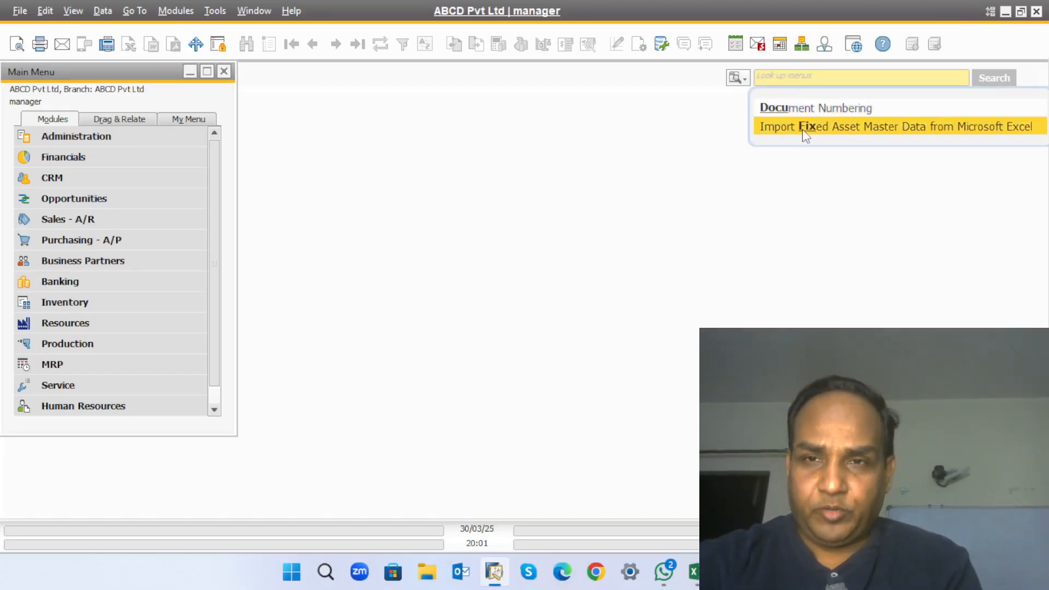
pyautogui.click(780, 79)
pyautogui.write('f')
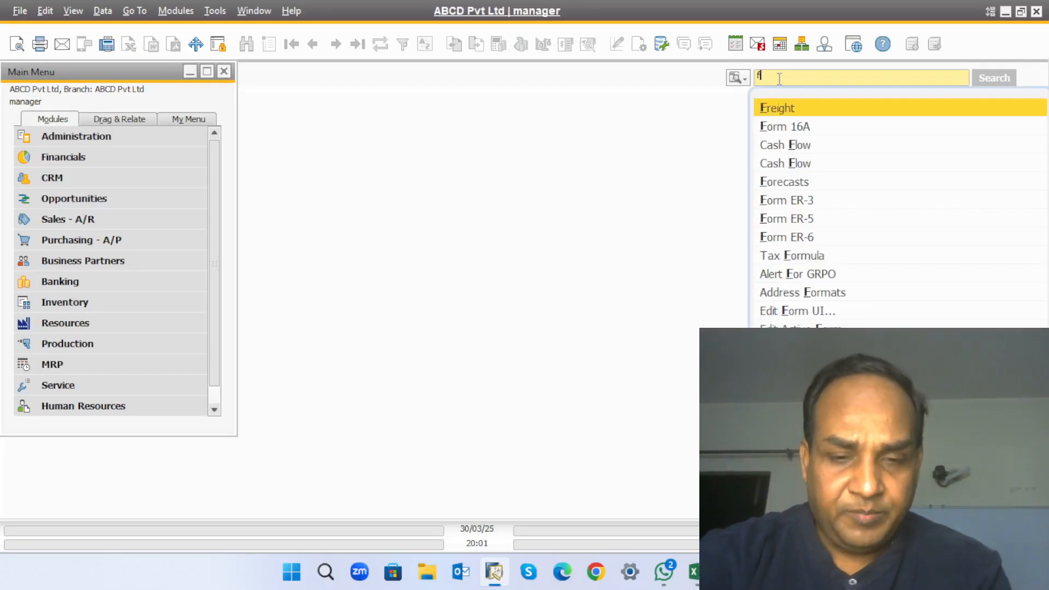
pyautogui.write('ixed')
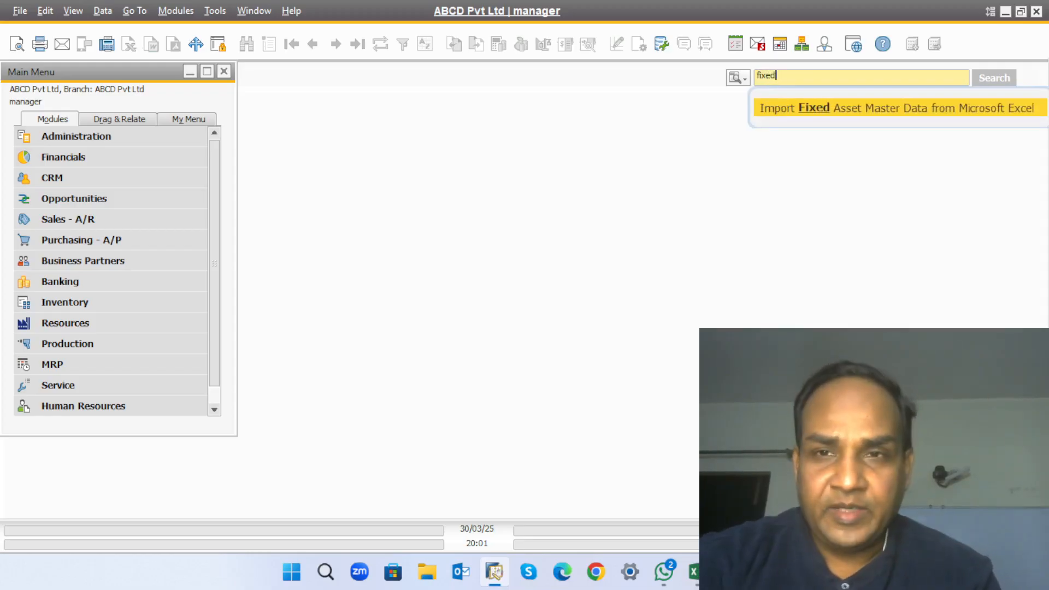
pyautogui.click(850, 119)
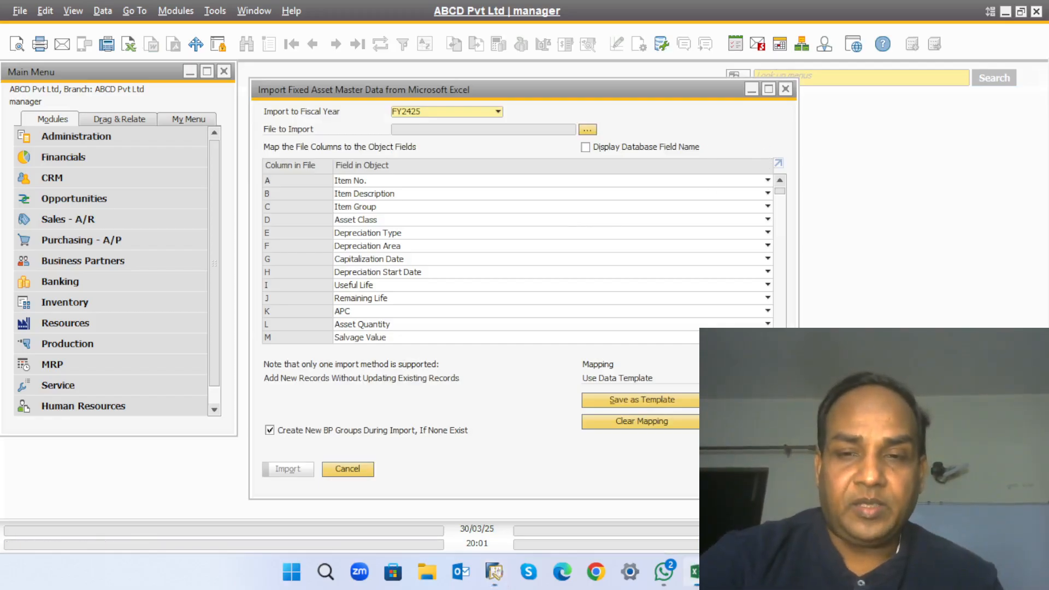
# Step: Check the asset rows in Fixed asset-ZIBPL.xlsx in Excel, and view the Asset Master Data form under Fixed Assets in SAP Business One
pyautogui.click(693, 572)
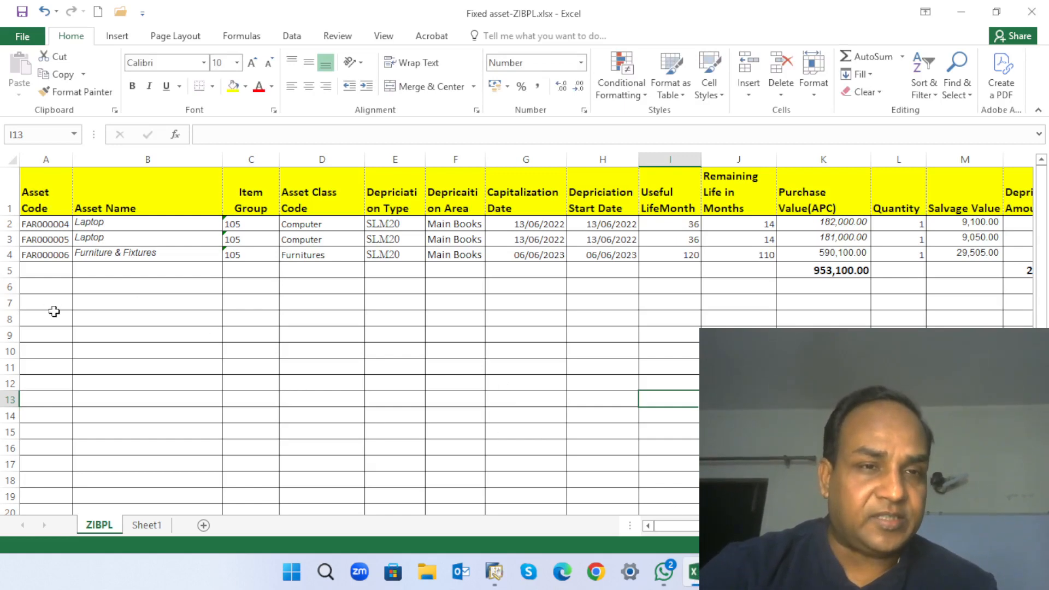
pyautogui.click(495, 571)
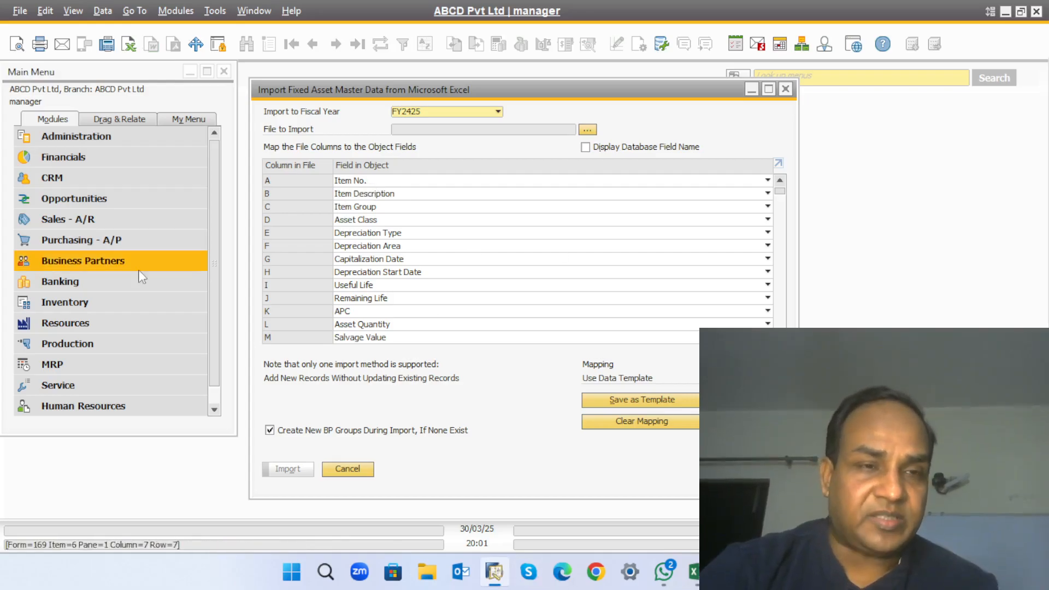
pyautogui.click(89, 156)
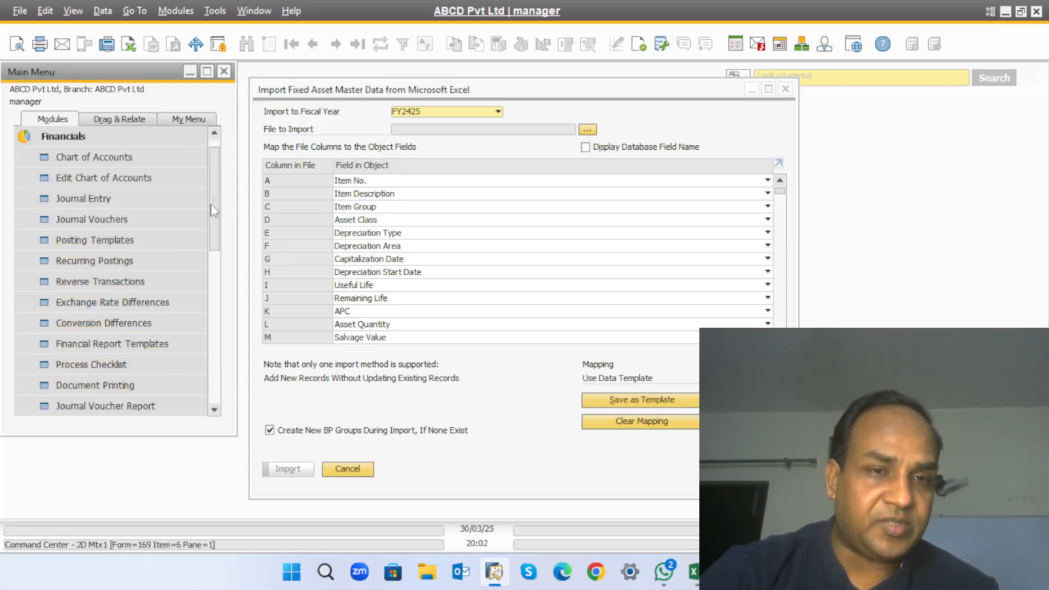
pyautogui.moveTo(215, 204); pyautogui.dragTo(215, 250)
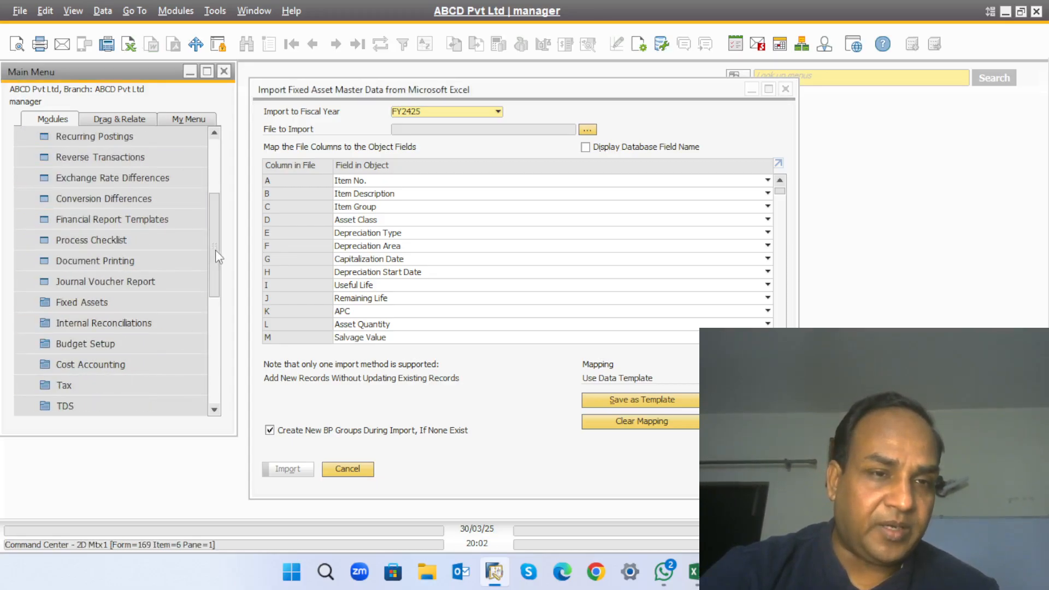
pyautogui.click(107, 303)
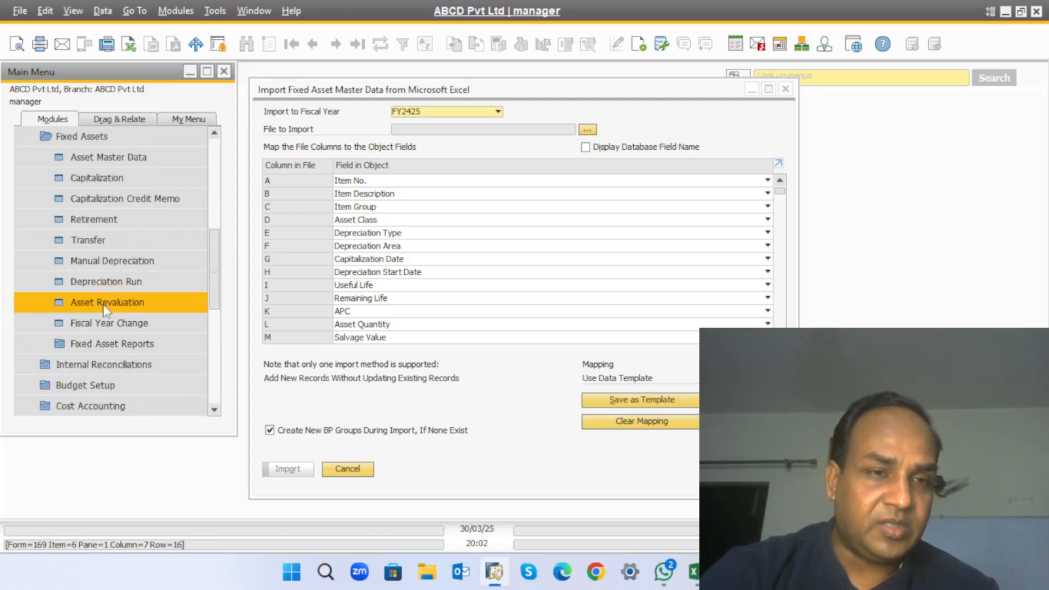
pyautogui.click(120, 156)
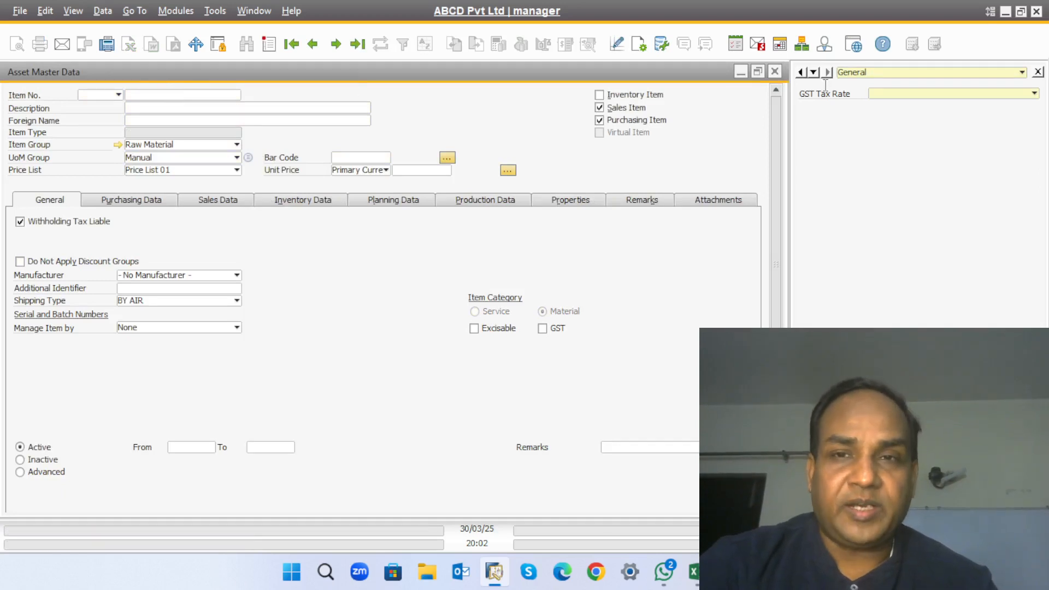
pyautogui.click(738, 72)
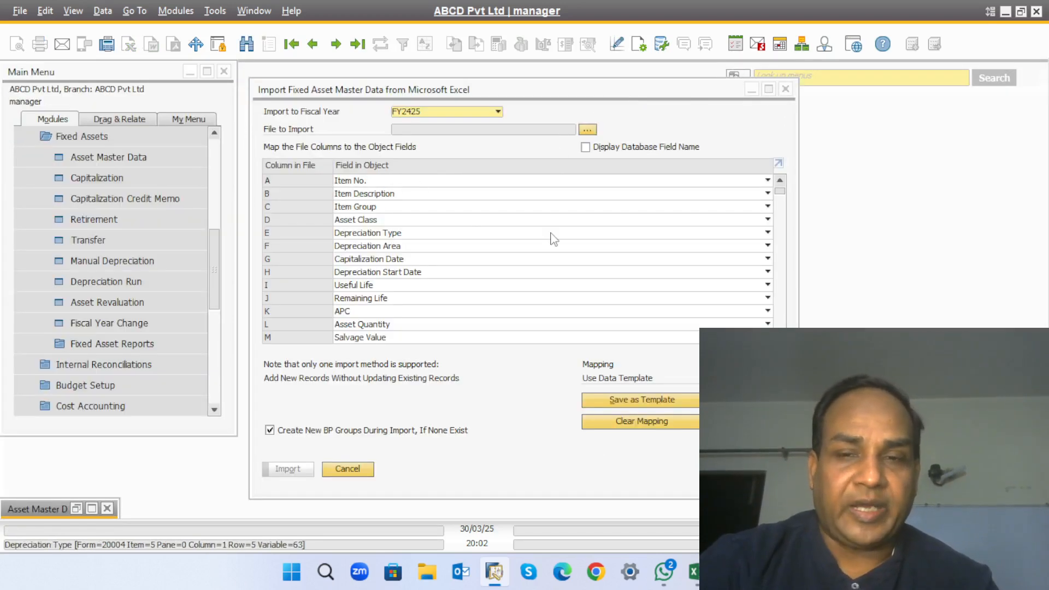
# Step: Compare the columns of Fixed asset-ZIBPL.xlsx in Excel with the field mapping of the fixed asset import in SAP Business One
pyautogui.click(692, 572)
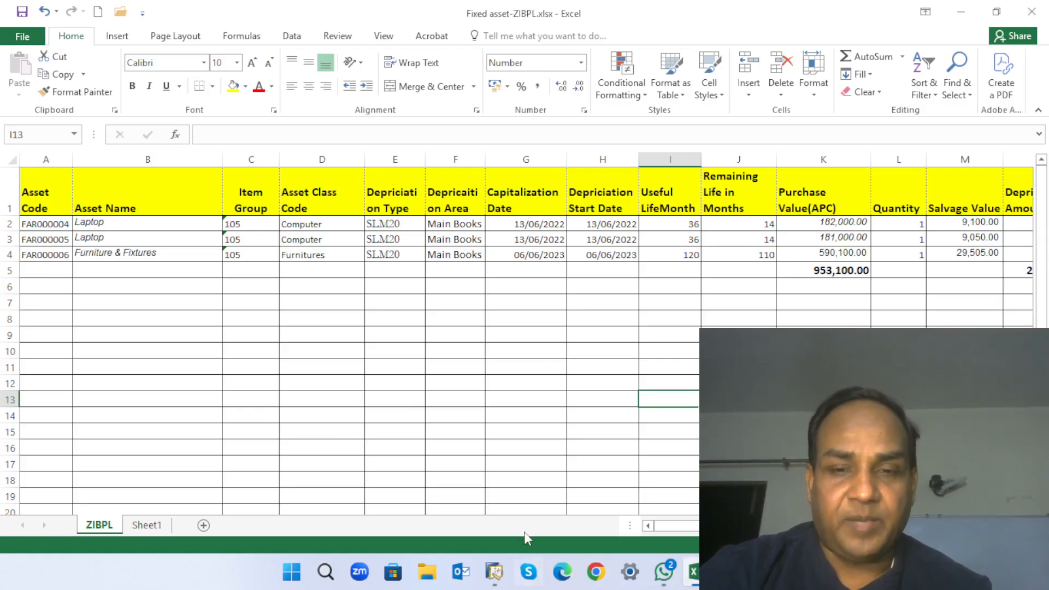
pyautogui.click(498, 579)
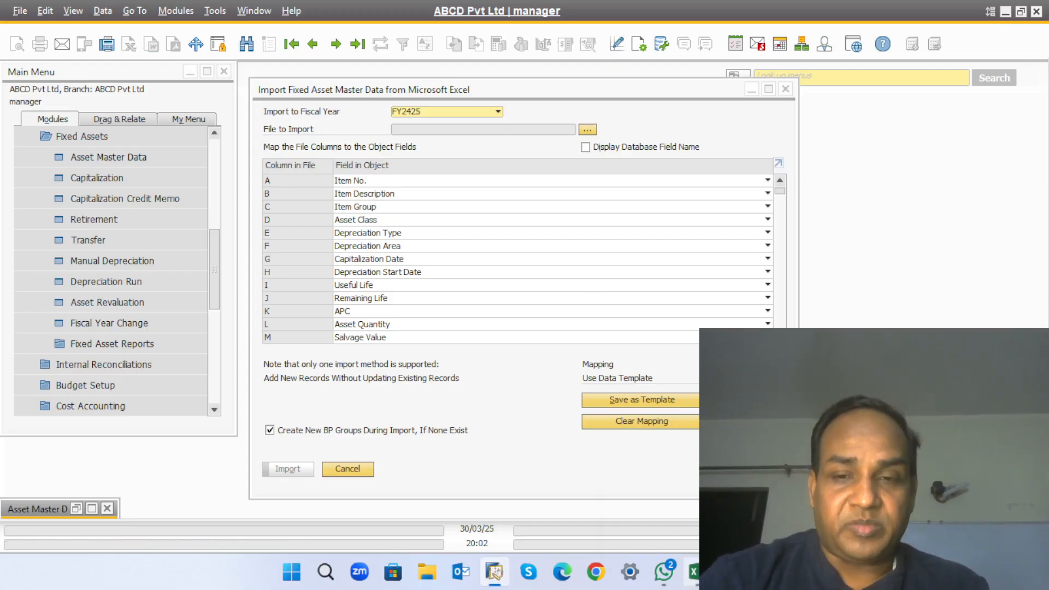
pyautogui.click(695, 572)
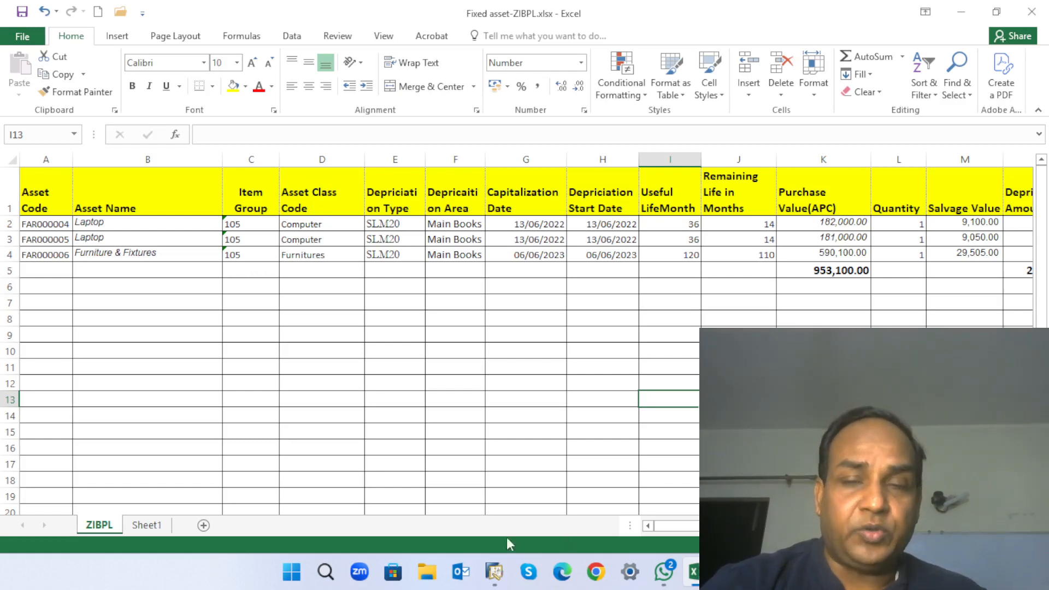
pyautogui.click(961, 8)
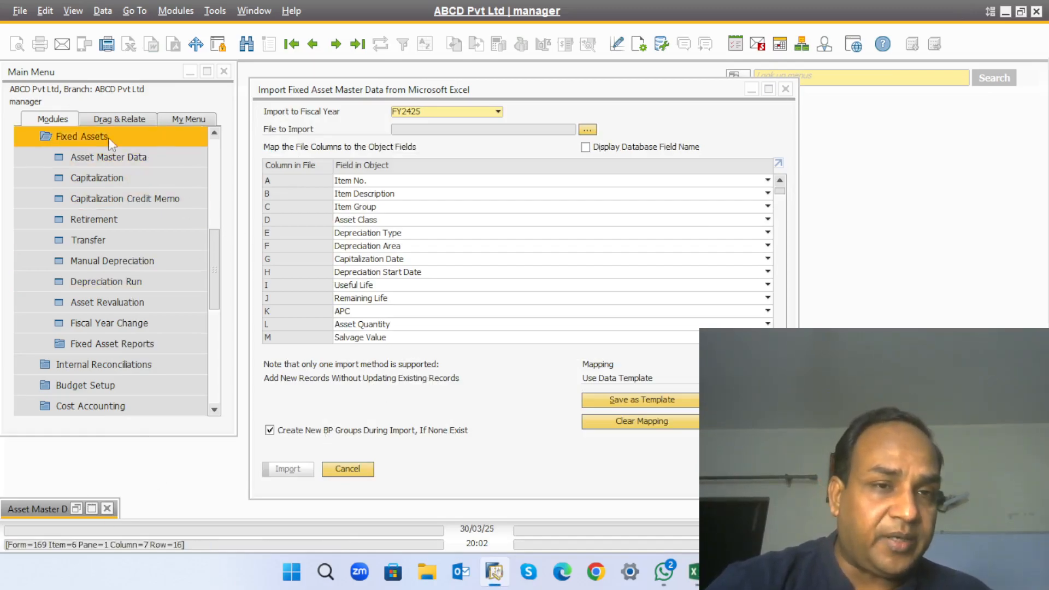
# Step: Open the Asset Classes setup for fixed assets within the Financials setup of the Administration module
pyautogui.click(217, 270)
pyautogui.moveTo(217, 270); pyautogui.dragTo(210, 175)
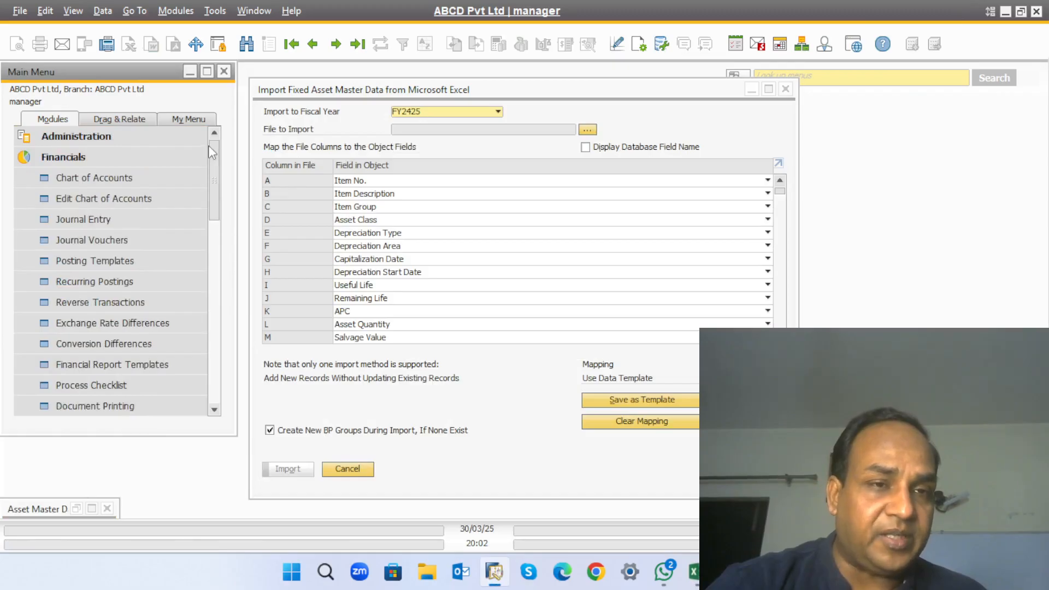
pyautogui.click(38, 163)
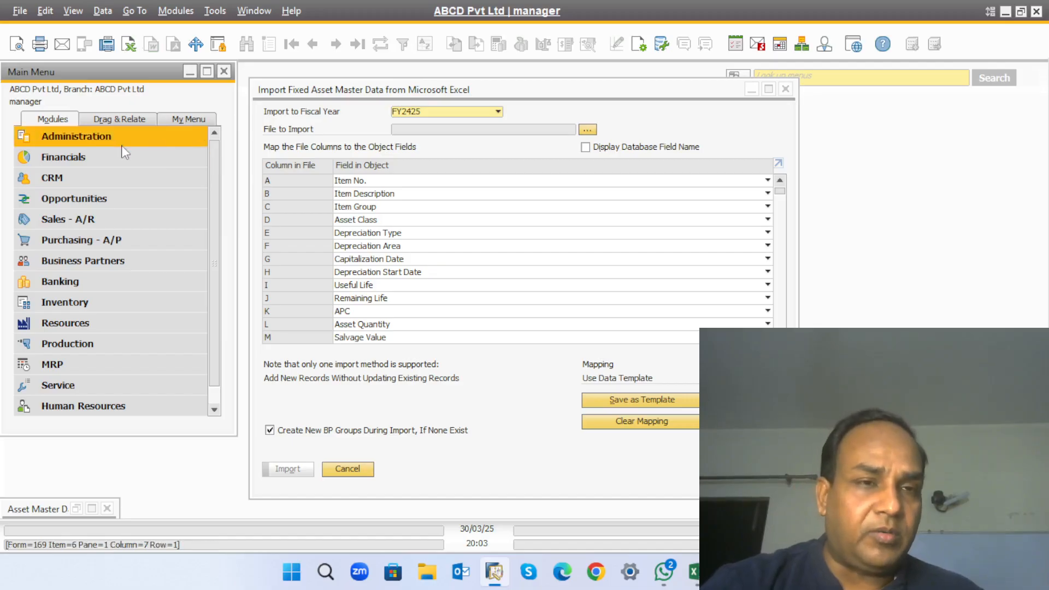
pyautogui.click(106, 138)
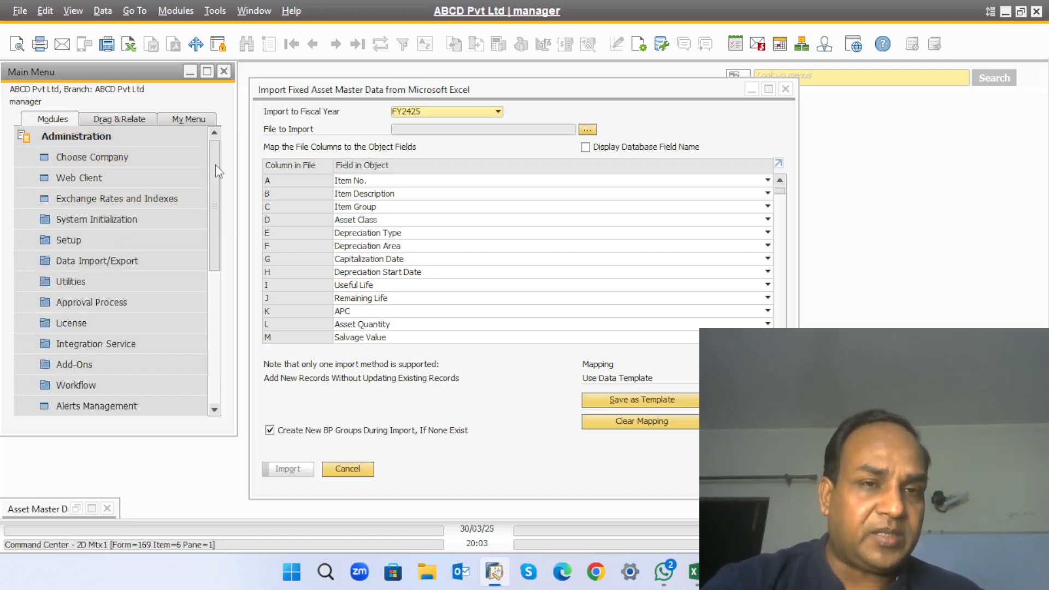
pyautogui.moveTo(217, 172); pyautogui.dragTo(217, 203)
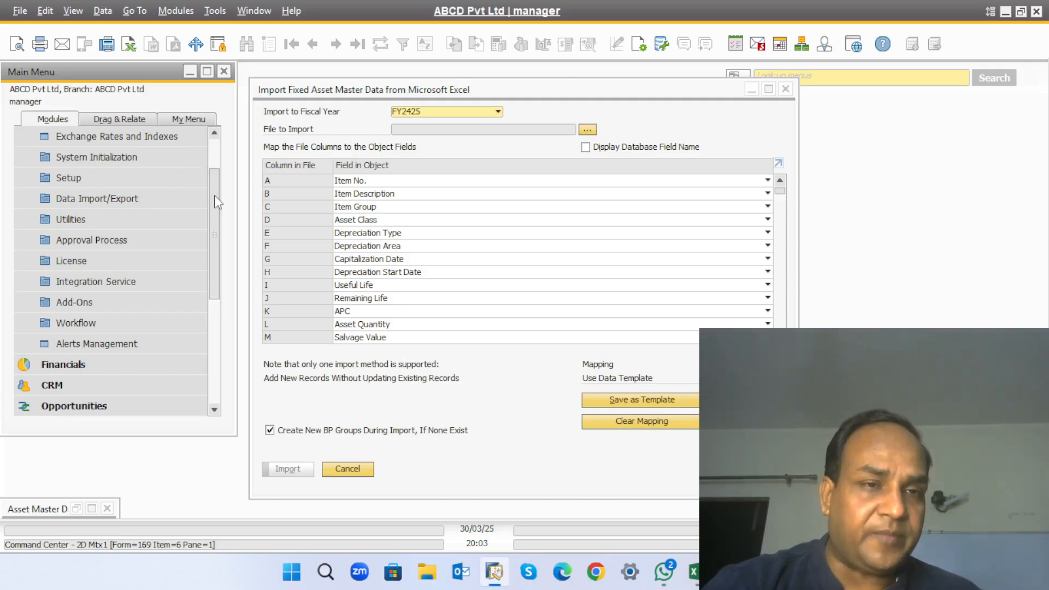
pyautogui.click(86, 180)
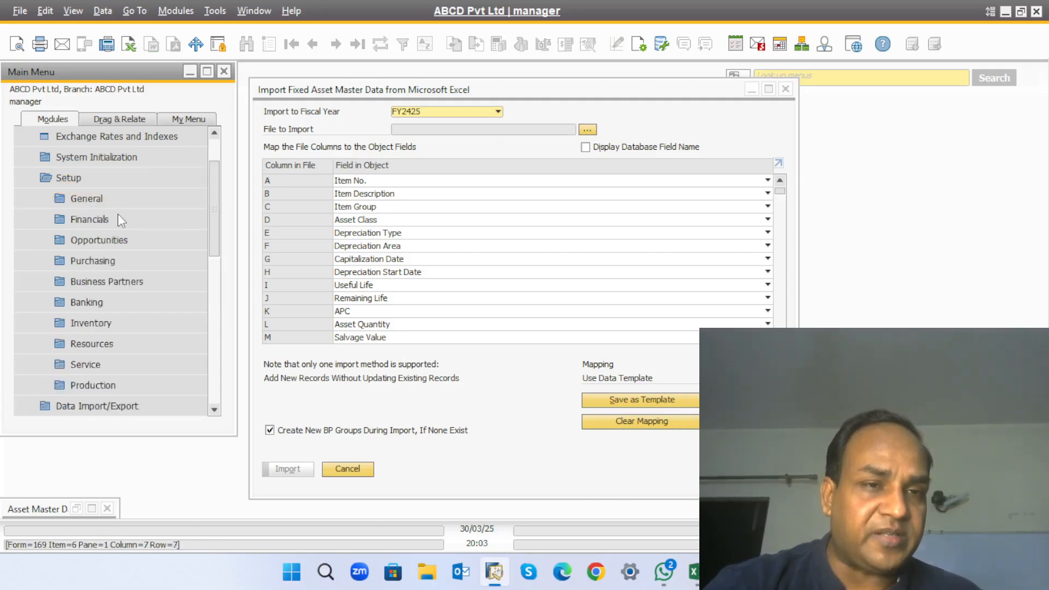
pyautogui.click(102, 219)
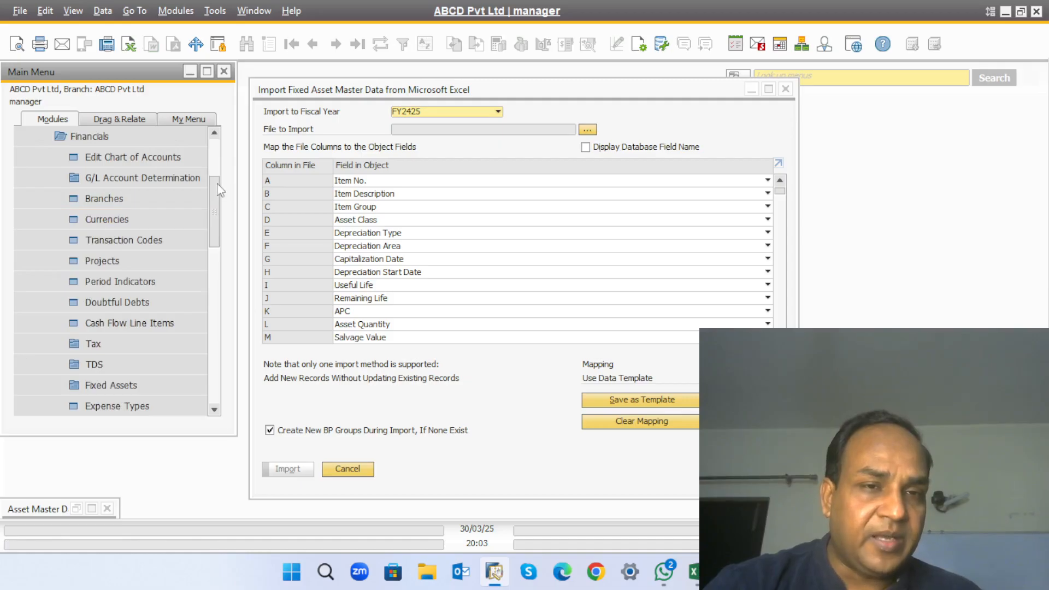
pyautogui.scroll(-1, 217, 196)
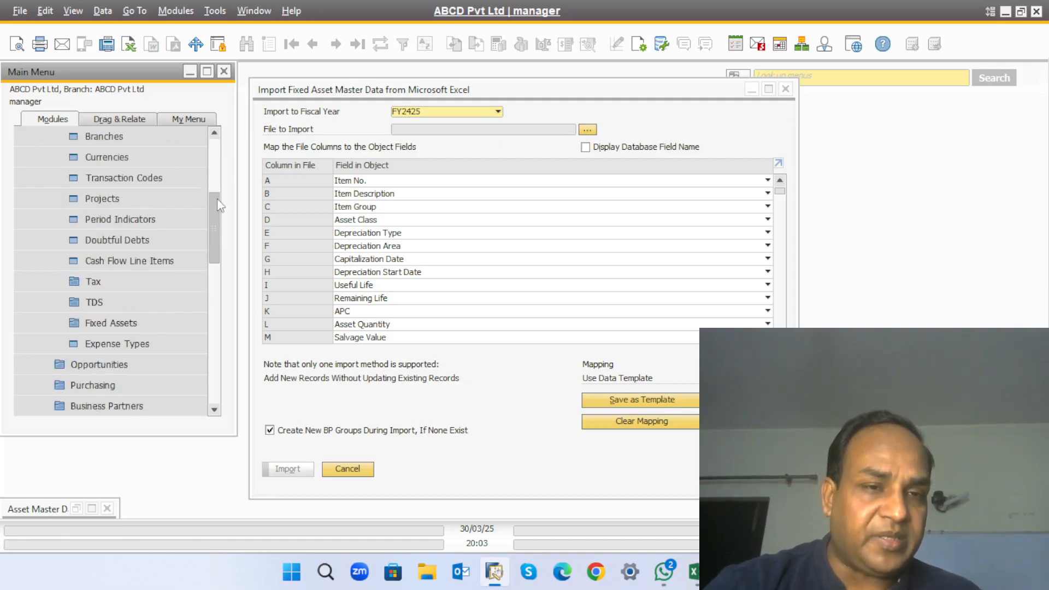
pyautogui.click(139, 323)
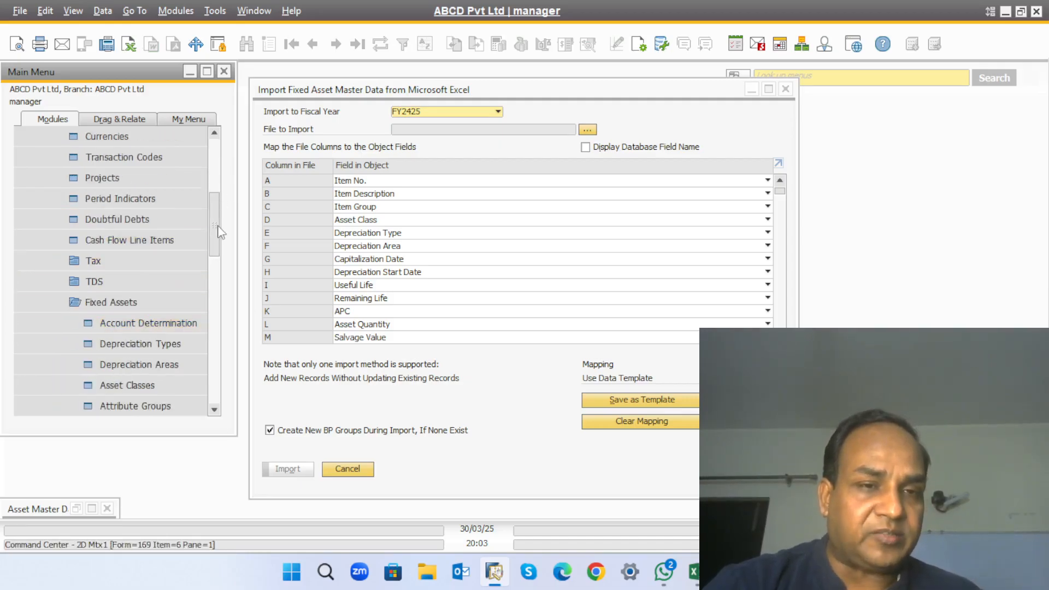
pyautogui.scroll(-1, 220, 232)
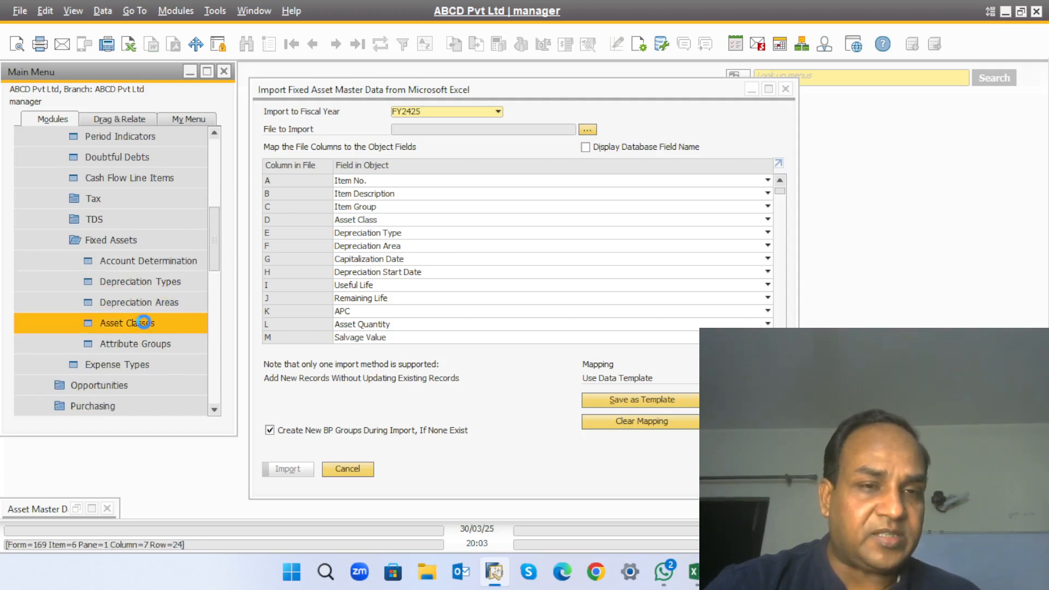
pyautogui.click(143, 322)
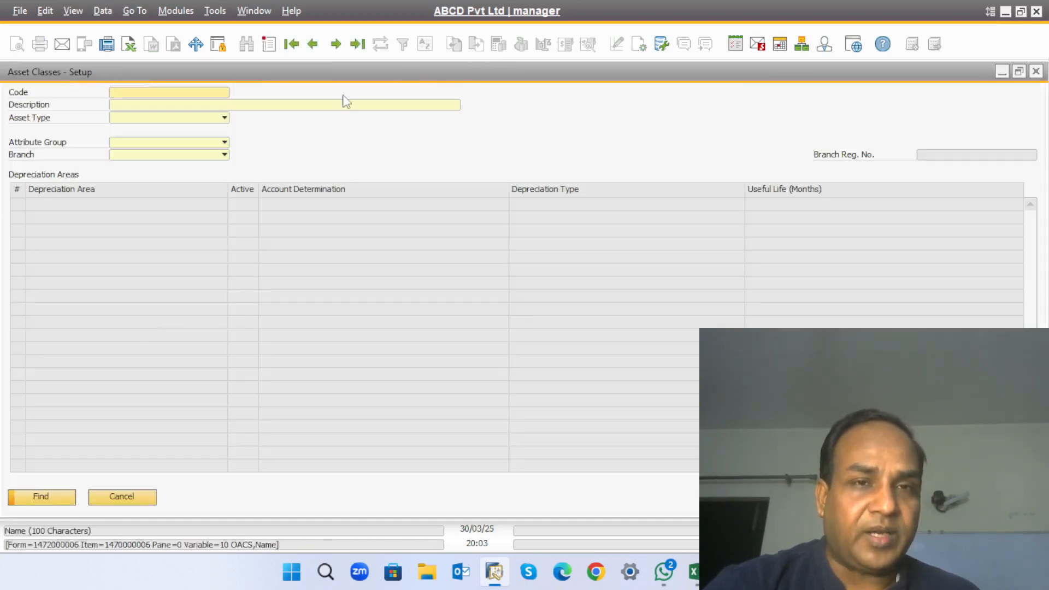
# Step: Display the Computer asset class and compare its settings with the laptop rows in the Excel sheet
pyautogui.click(336, 48)
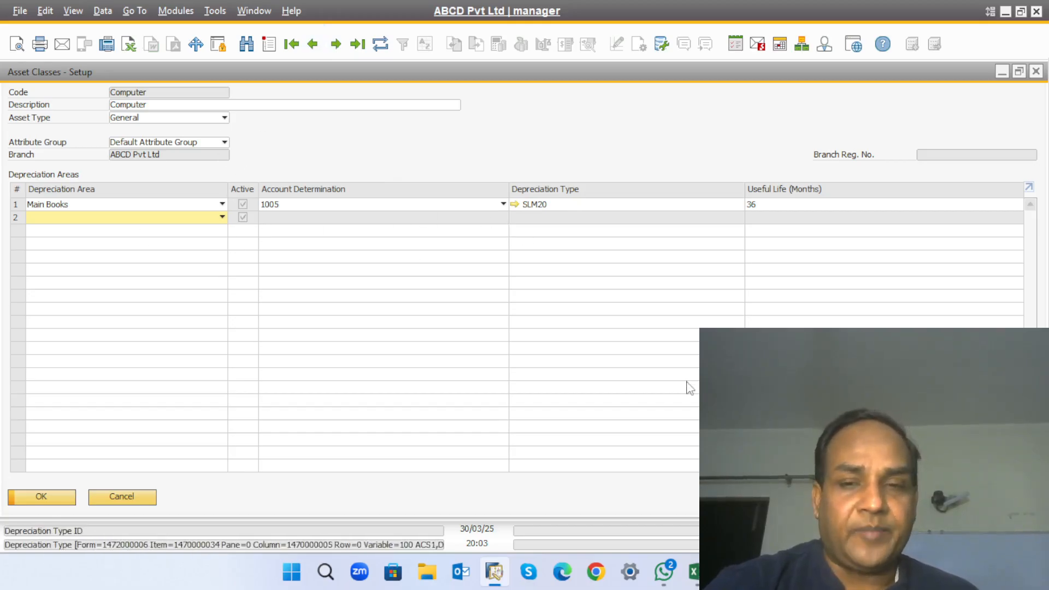
pyautogui.click(701, 573)
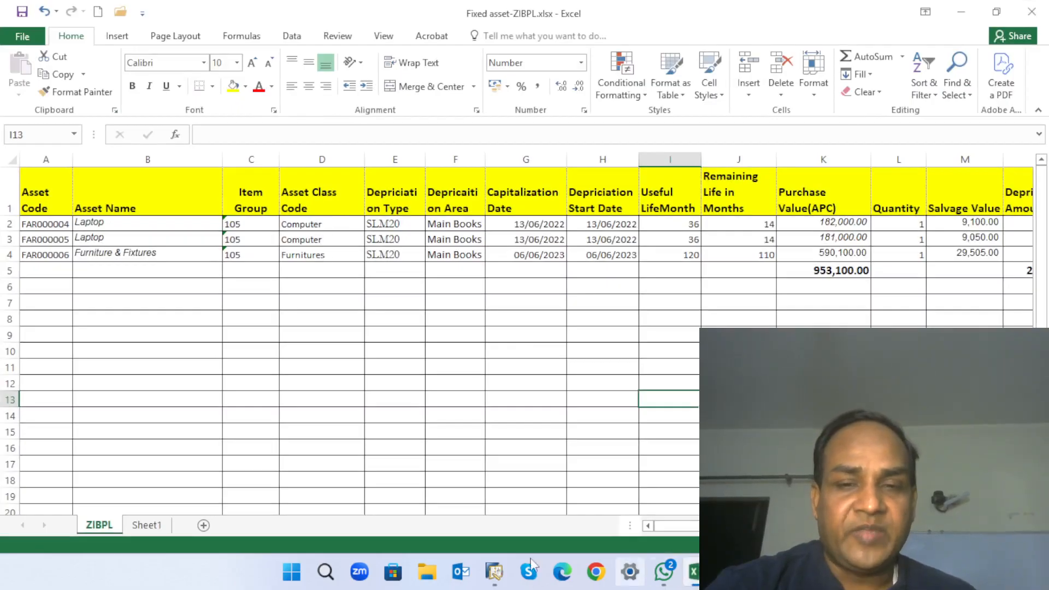
pyautogui.click(494, 572)
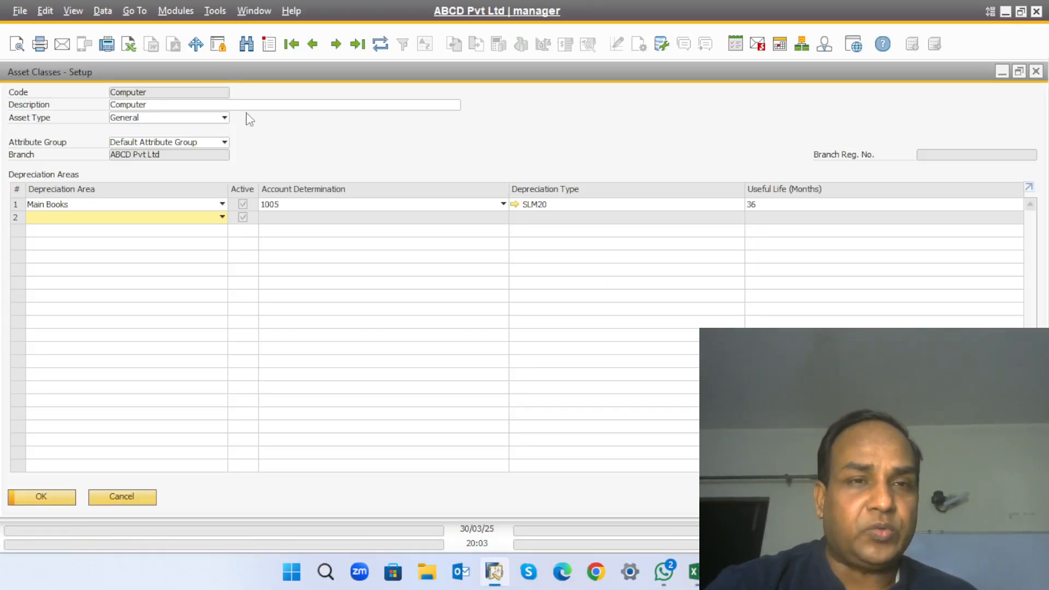
# Step: Browse to the Furnitures asset class and compare its depreciation type and useful life with the furniture row in the Excel sheet
pyautogui.click(312, 44)
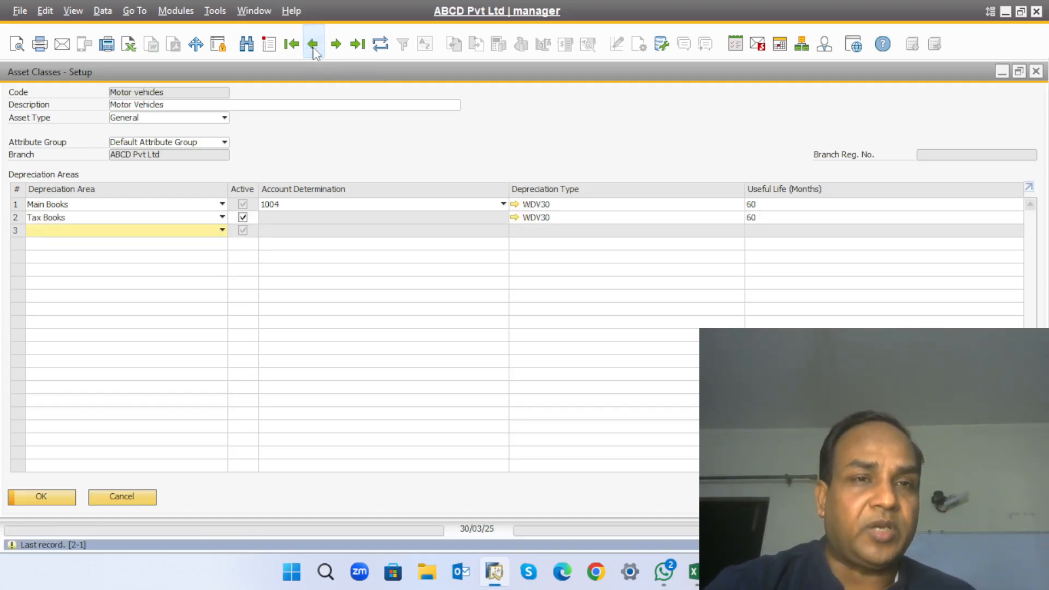
pyautogui.click(313, 45)
pyautogui.click(313, 45)
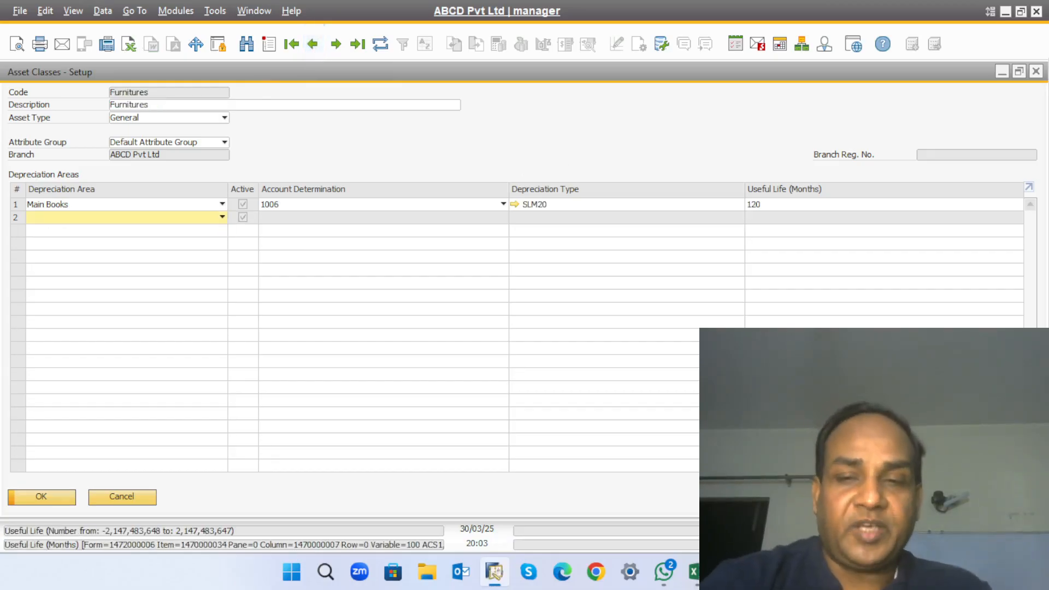
pyautogui.click(692, 574)
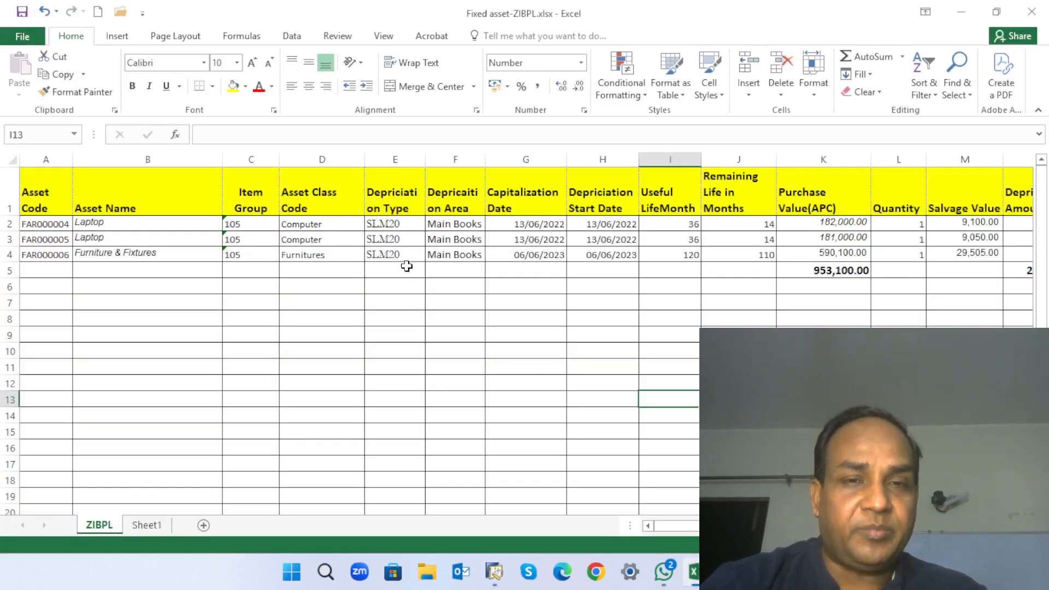
pyautogui.click(494, 572)
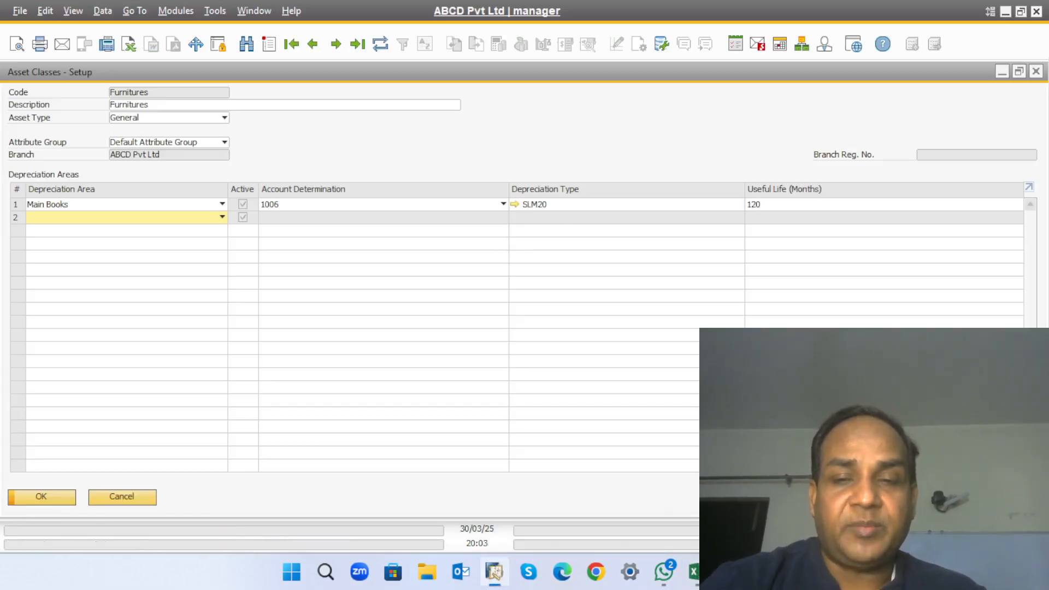
pyautogui.rightClick(692, 572)
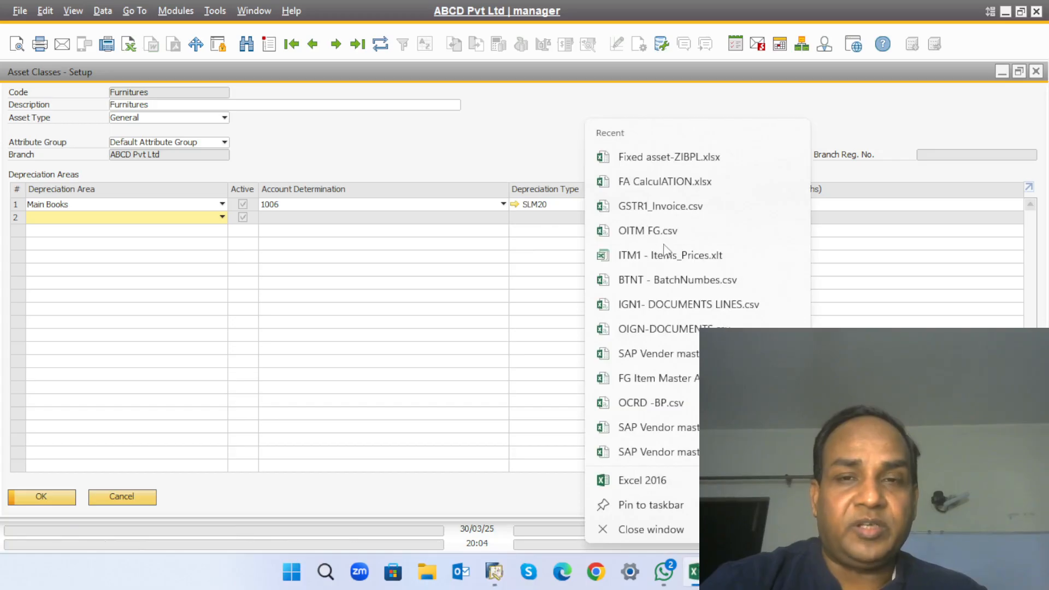
pyautogui.click(694, 580)
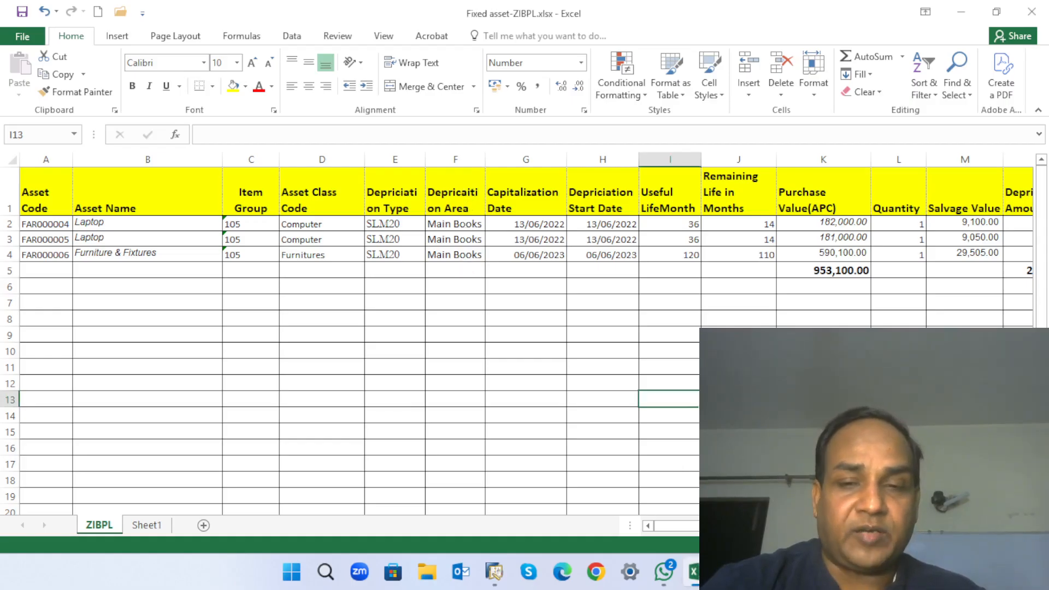
# Step: Recheck the Furnitures asset class against the furniture row in the Excel sheet, and minimize the Asset Classes setup
pyautogui.click(493, 573)
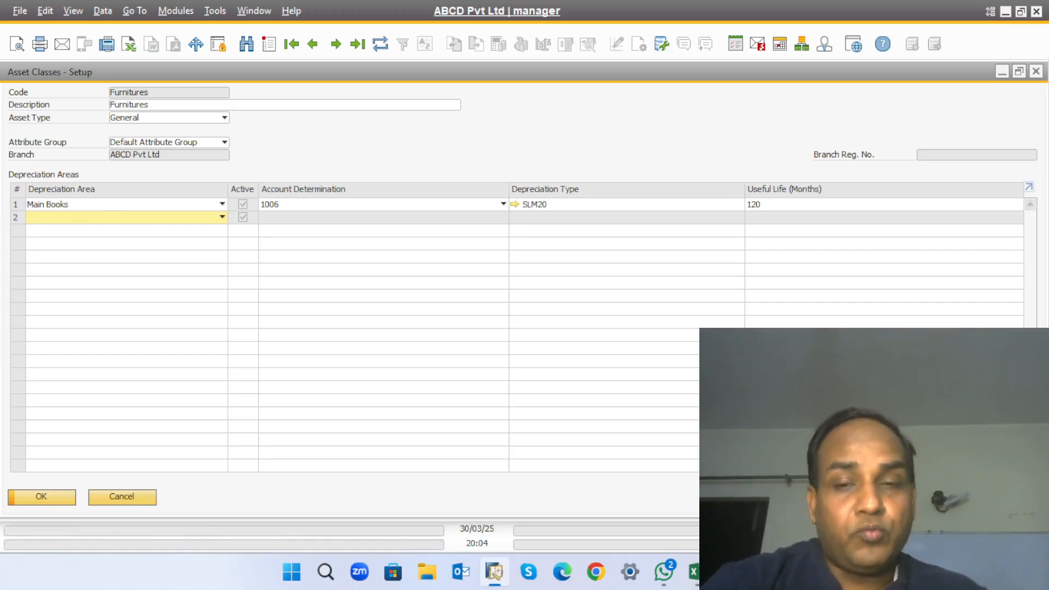
pyautogui.click(692, 572)
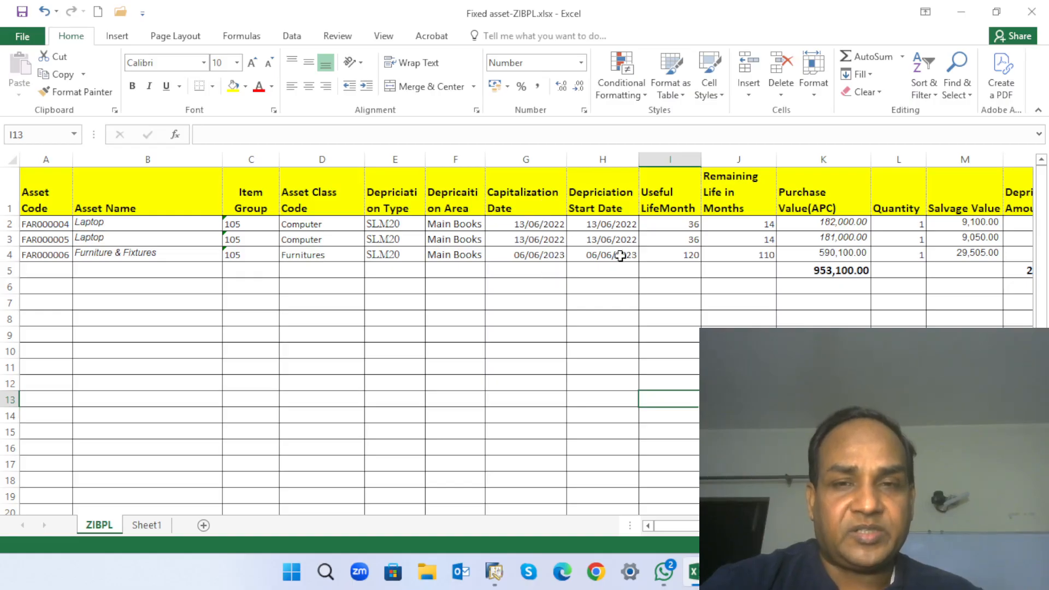
pyautogui.click(494, 571)
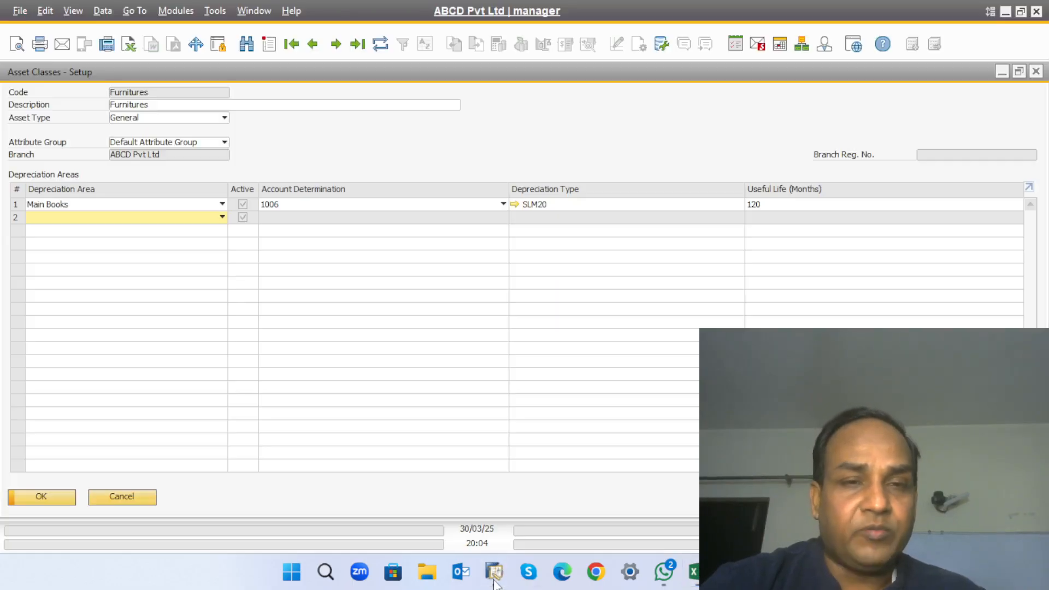
pyautogui.click(1002, 72)
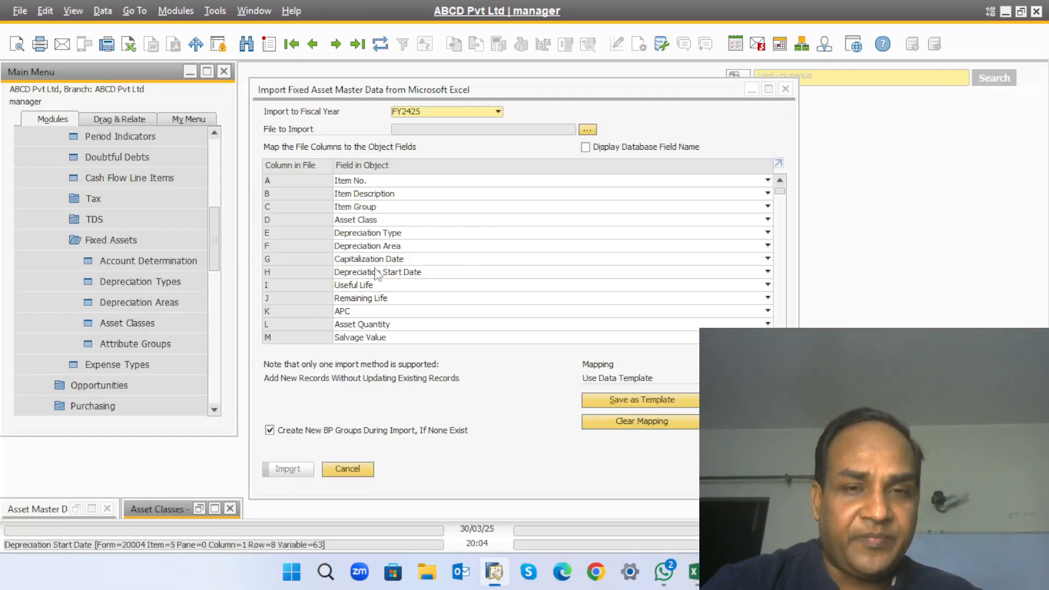
# Step: Compare the sheet's date, useful life, remaining life, purchase value, quantity and salvage value columns with the import field mapping
pyautogui.click(695, 570)
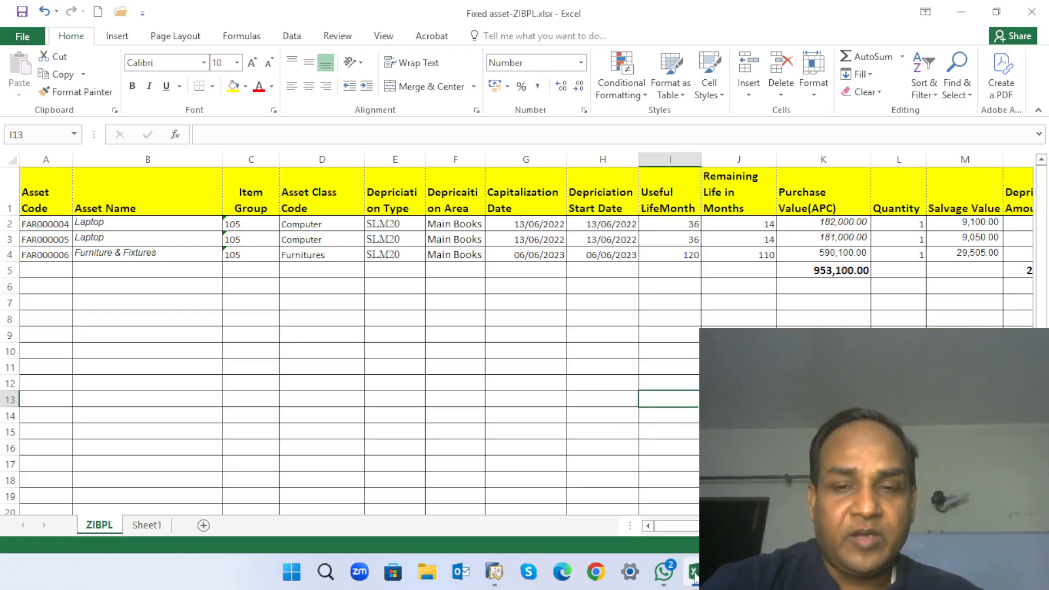
pyautogui.click(494, 583)
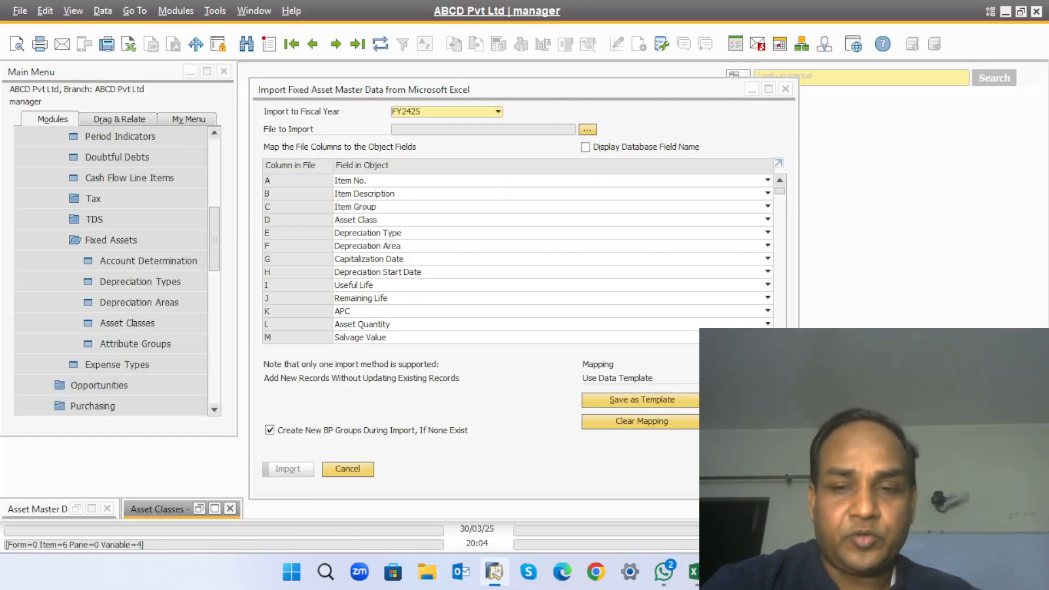
pyautogui.click(693, 571)
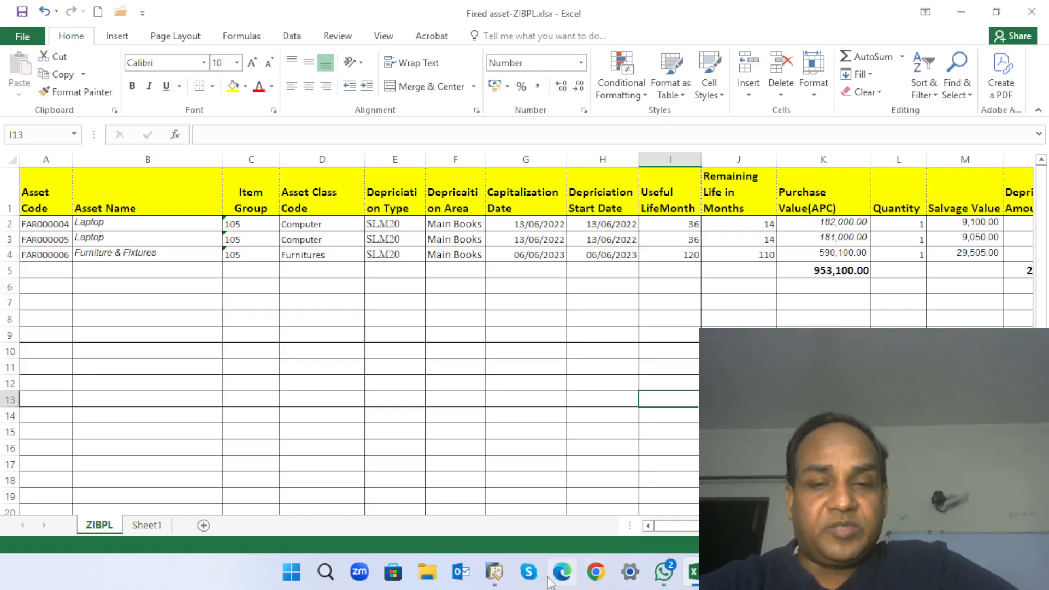
pyautogui.click(493, 572)
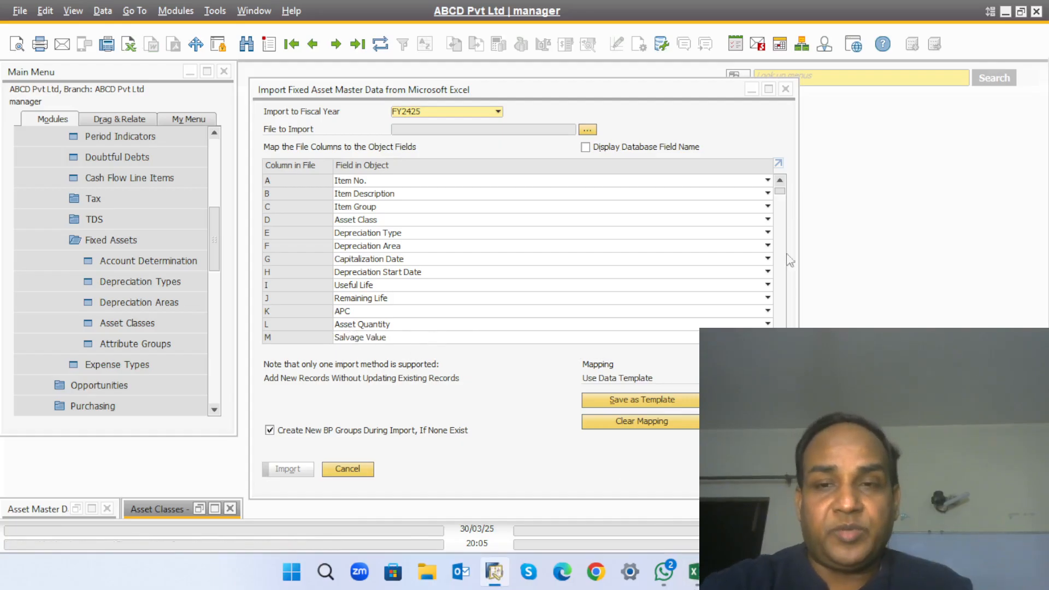
# Step: Compare the sheet's depreciation amount and depreciated value columns with the Accumulated Ordinary Depr. and Historic NBV mapping rows
pyautogui.scroll(-4, 430, 288)
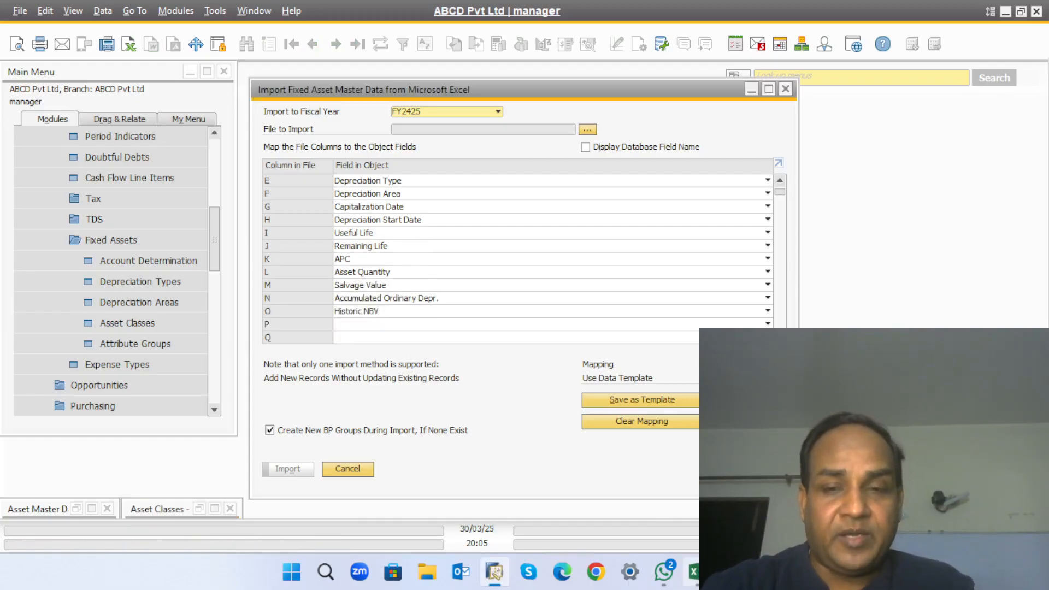
pyautogui.click(693, 571)
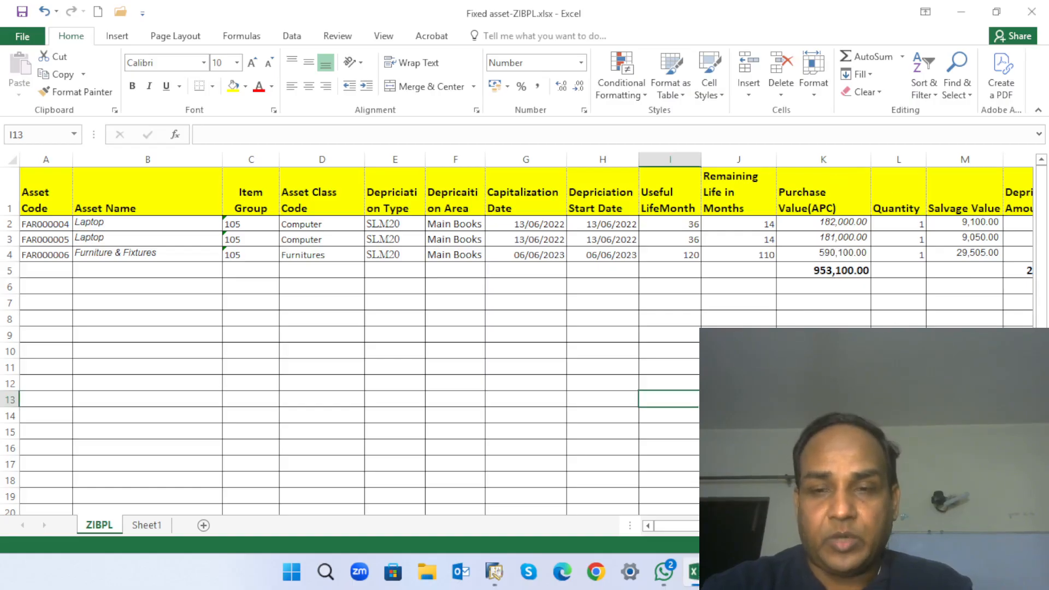
pyautogui.moveTo(820, 525); pyautogui.dragTo(902, 525)
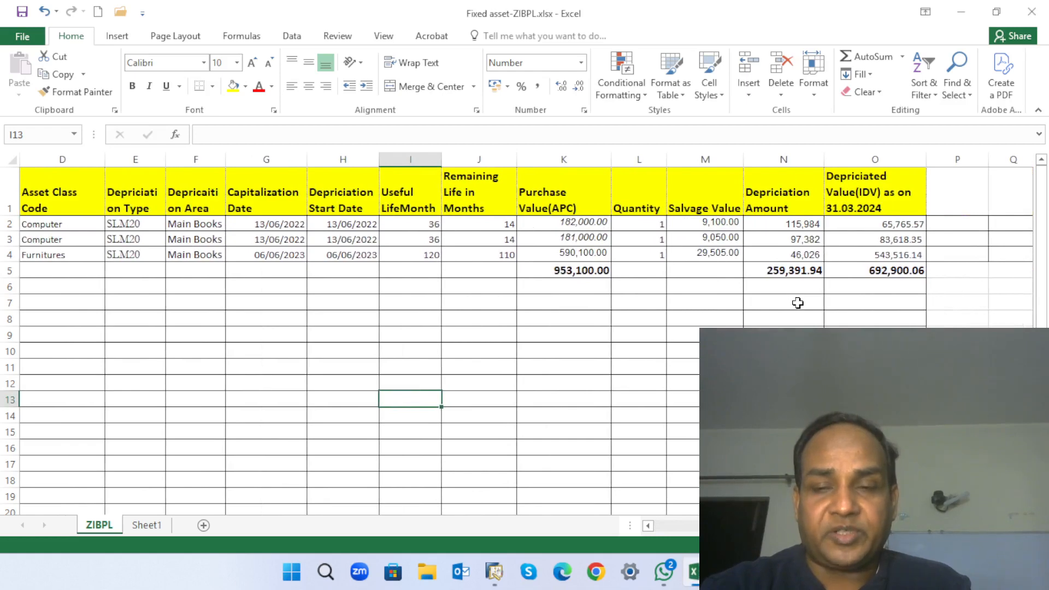
pyautogui.click(494, 574)
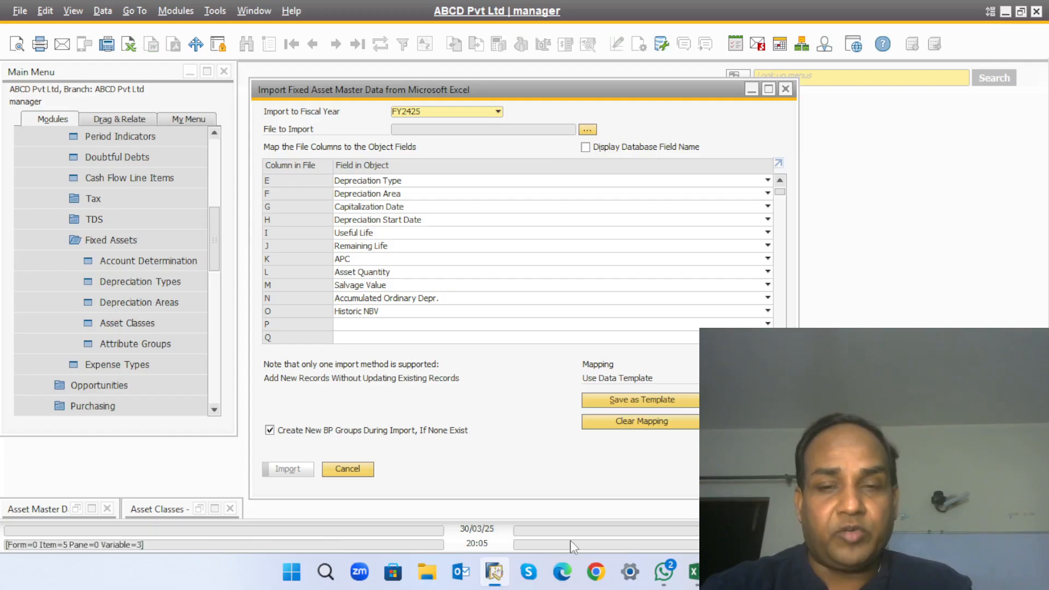
# Step: Copy the three asset rows FAR000004 to FAR000006 across all columns A to O in Excel, without the headers and totals
pyautogui.click(693, 572)
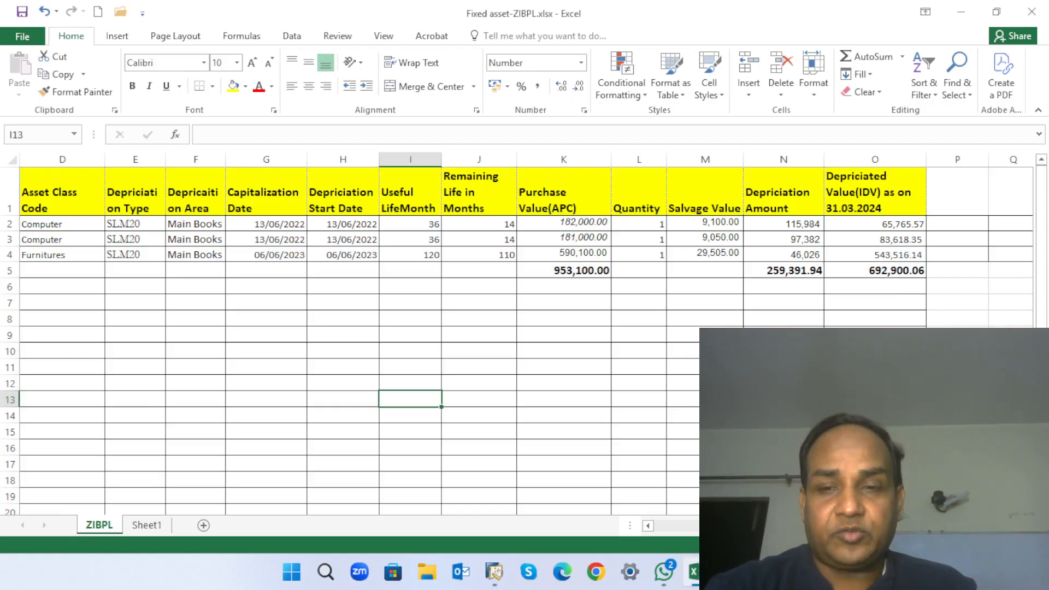
pyautogui.hotkey('ctrl', 'Home')
pyautogui.click(37, 227)
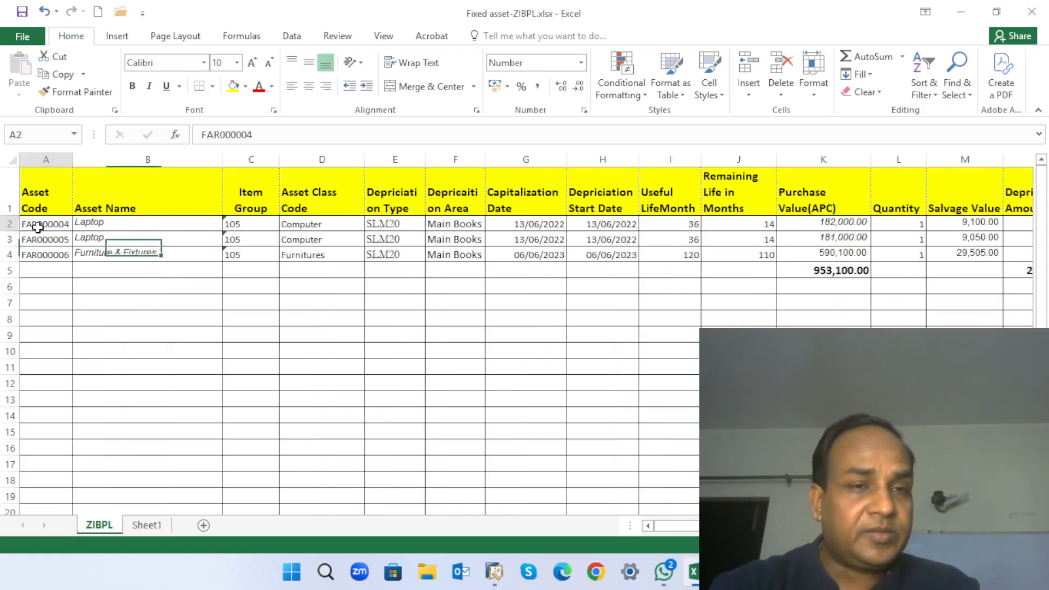
pyautogui.hotkey('shift', 'Down')
pyautogui.hotkey('shift', 'Down')
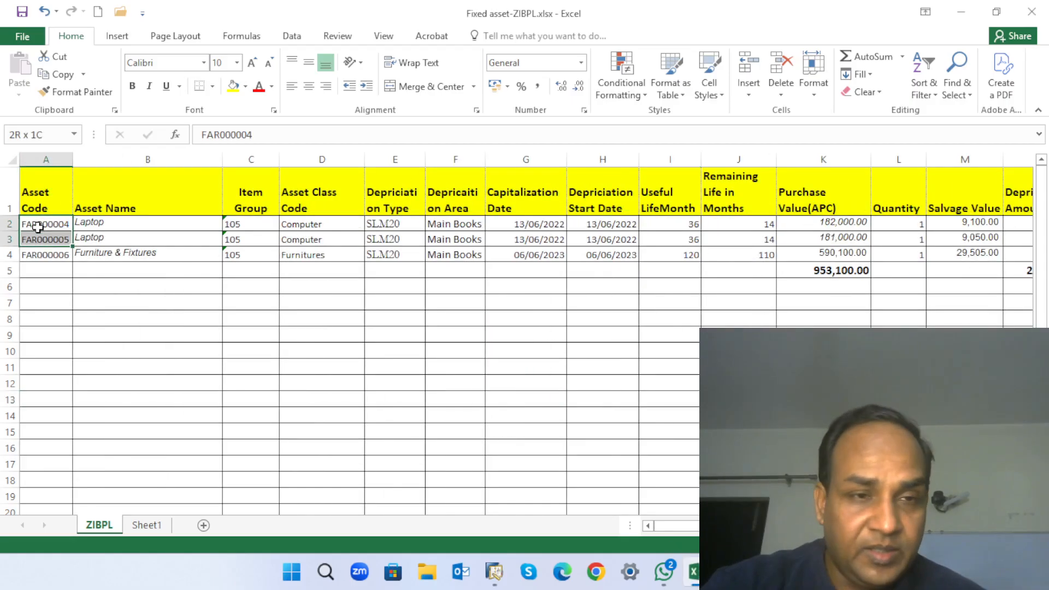
pyautogui.hotkey('ctrl', 'shift', 'Right')
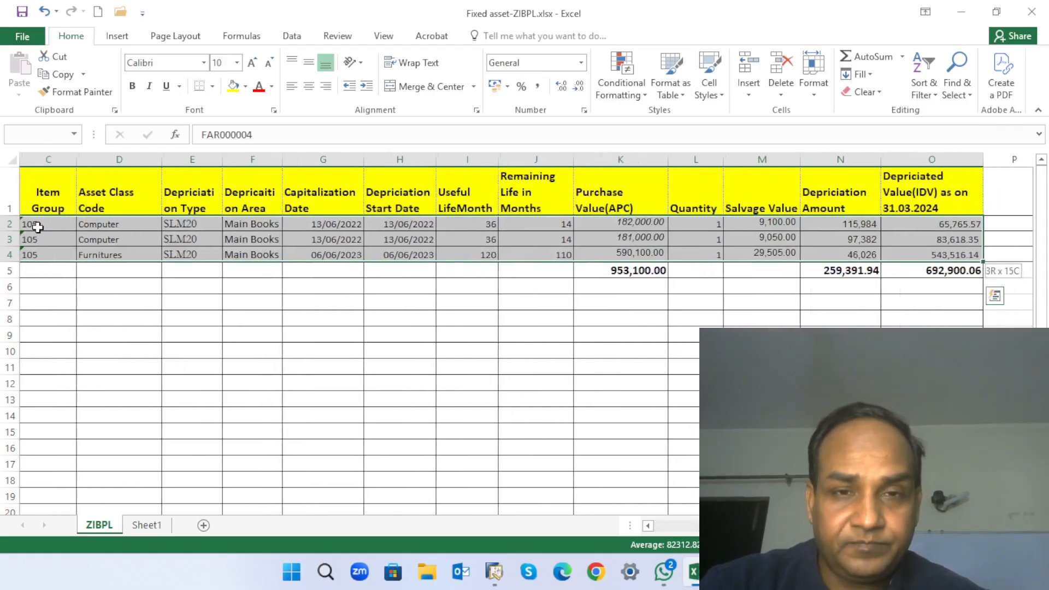
pyautogui.hotkey('ctrl', 'c')
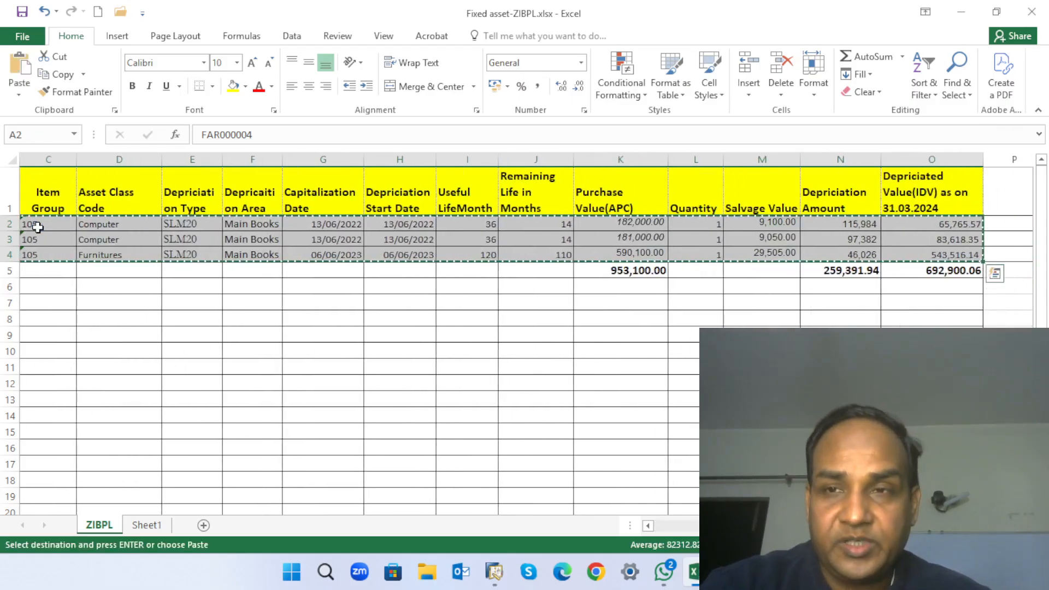
# Step: Open FANew.txt from the desktop in Notepad and replace its entire contents with the copied asset rows
pyautogui.click(960, 6)
pyautogui.click(1006, 12)
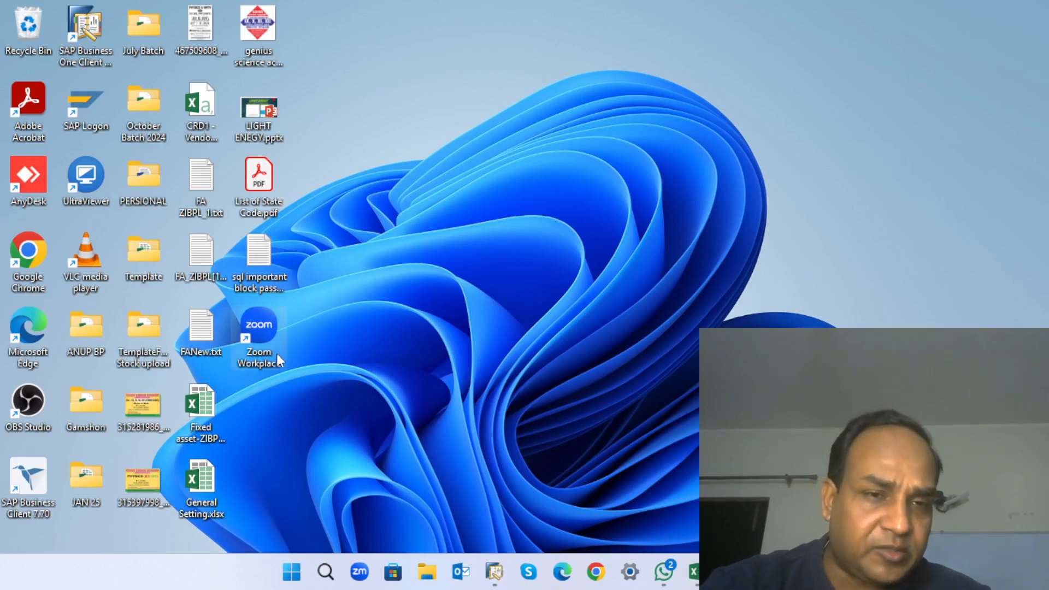
pyautogui.doubleClick(202, 334)
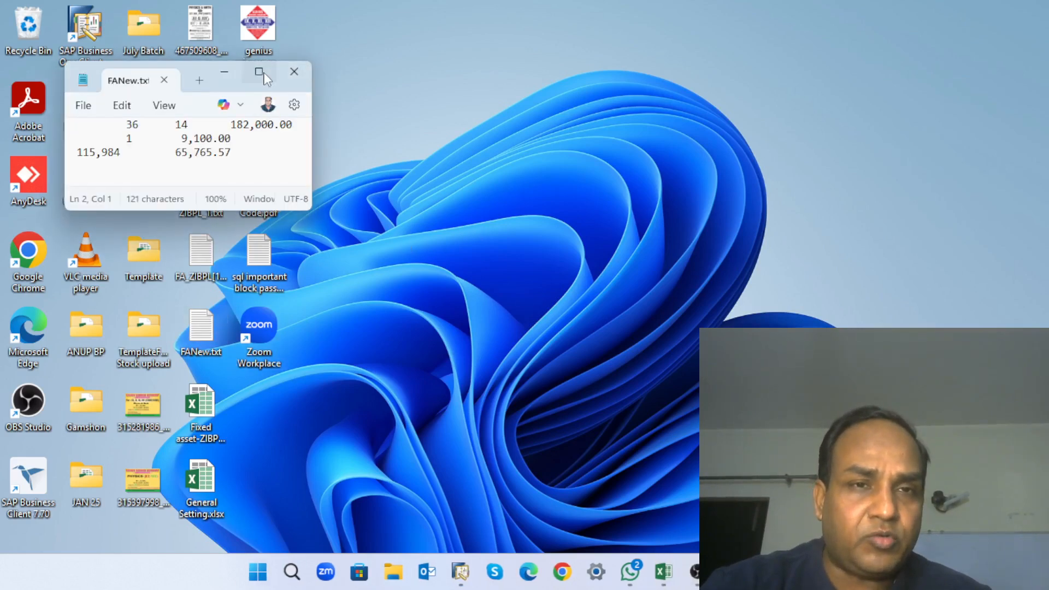
pyautogui.click(259, 72)
pyautogui.hotkey('ctrl', 'a')
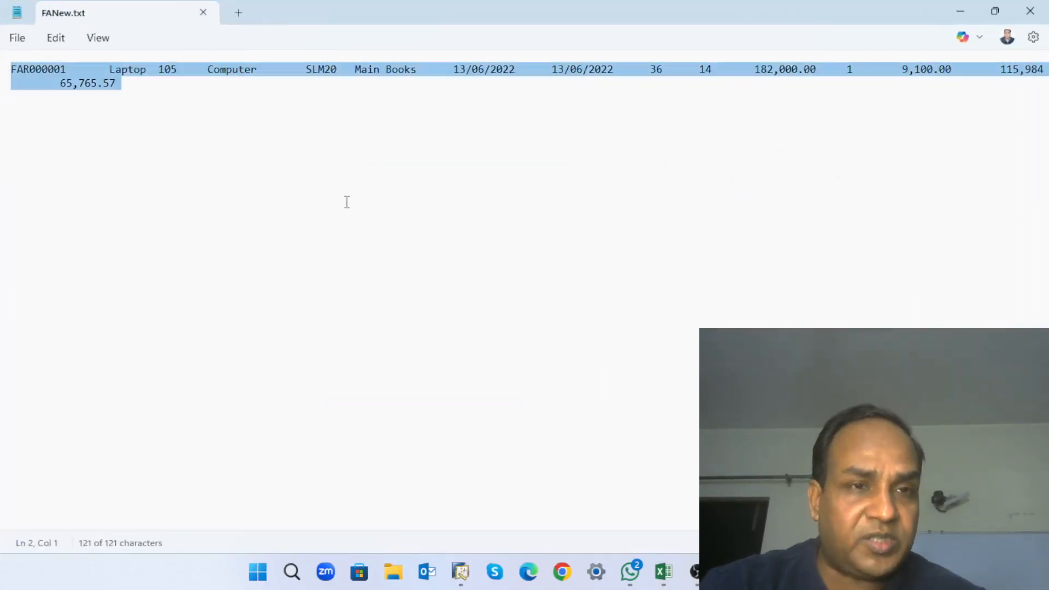
pyautogui.press('Delete')
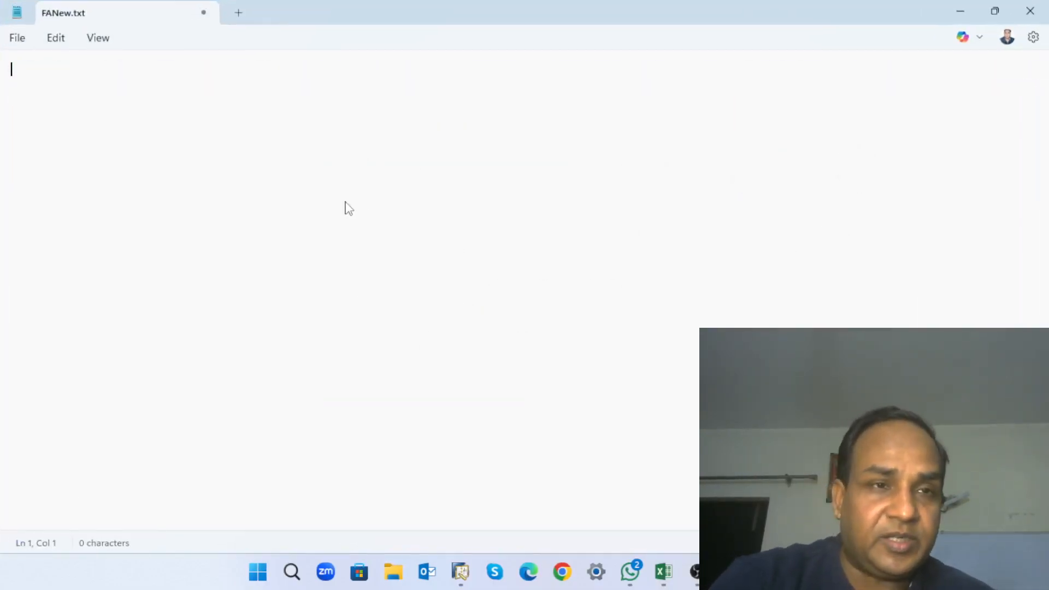
pyautogui.hotkey('ctrl', 'v')
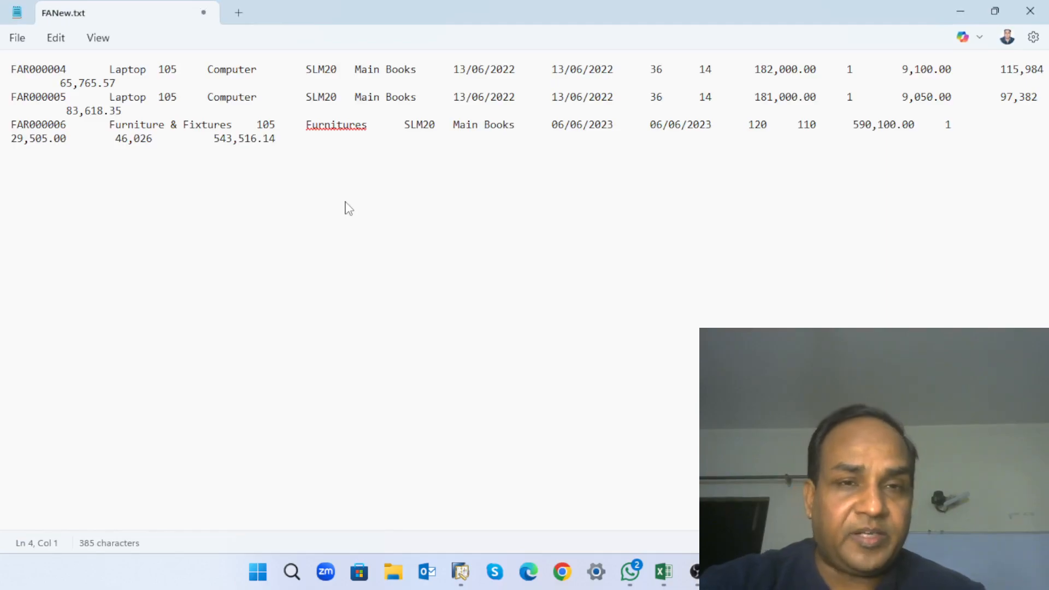
# Step: Save FANew.txt and close Notepad
pyautogui.click(18, 43)
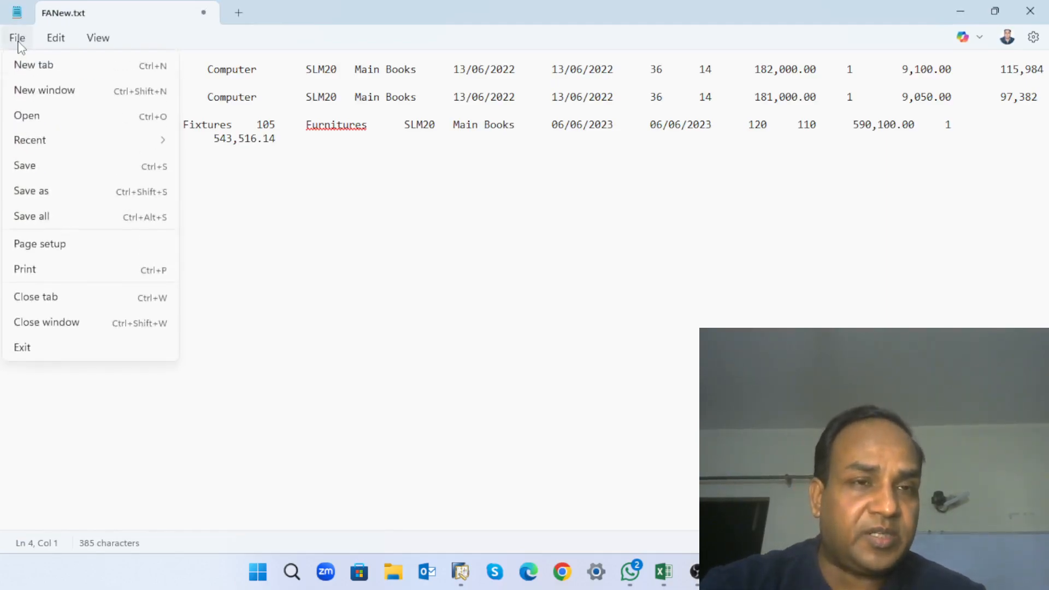
pyautogui.click(35, 168)
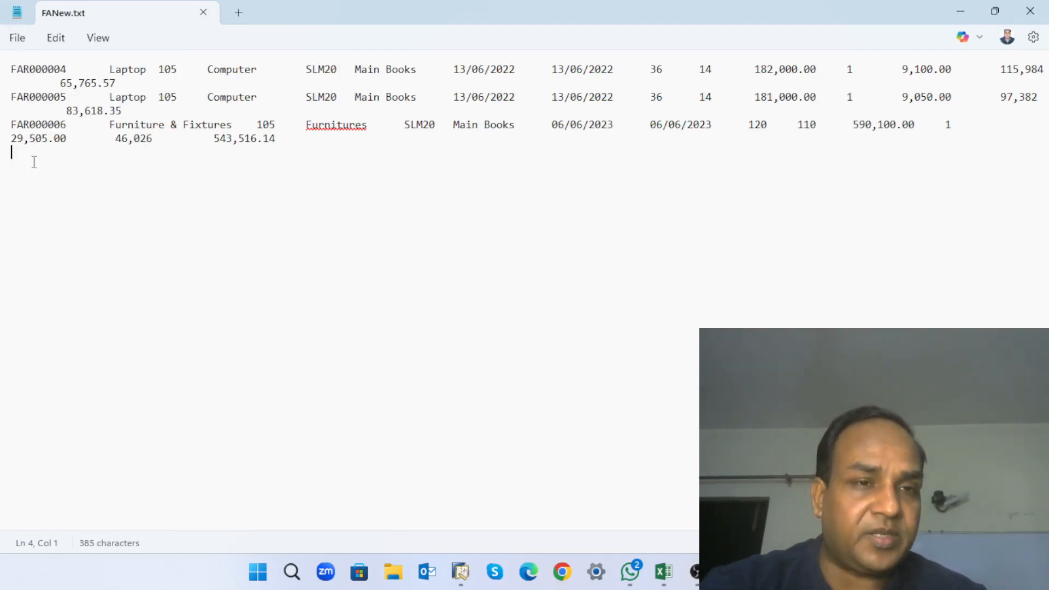
pyautogui.click(1031, 12)
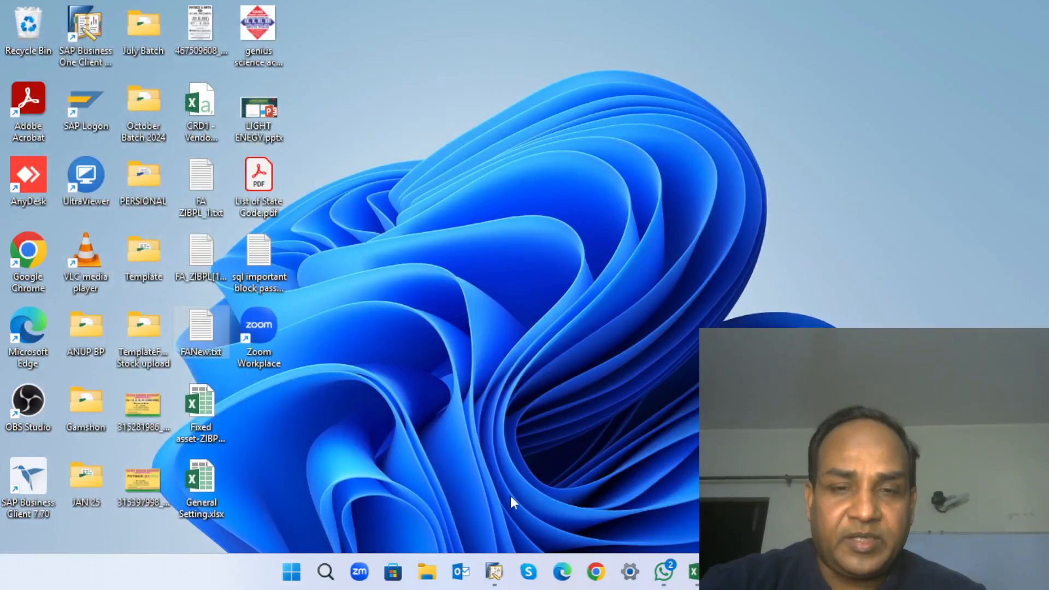
# Step: Switch to SAP Business One and choose FANew.txt from the desktop as the file to import
pyautogui.click(496, 572)
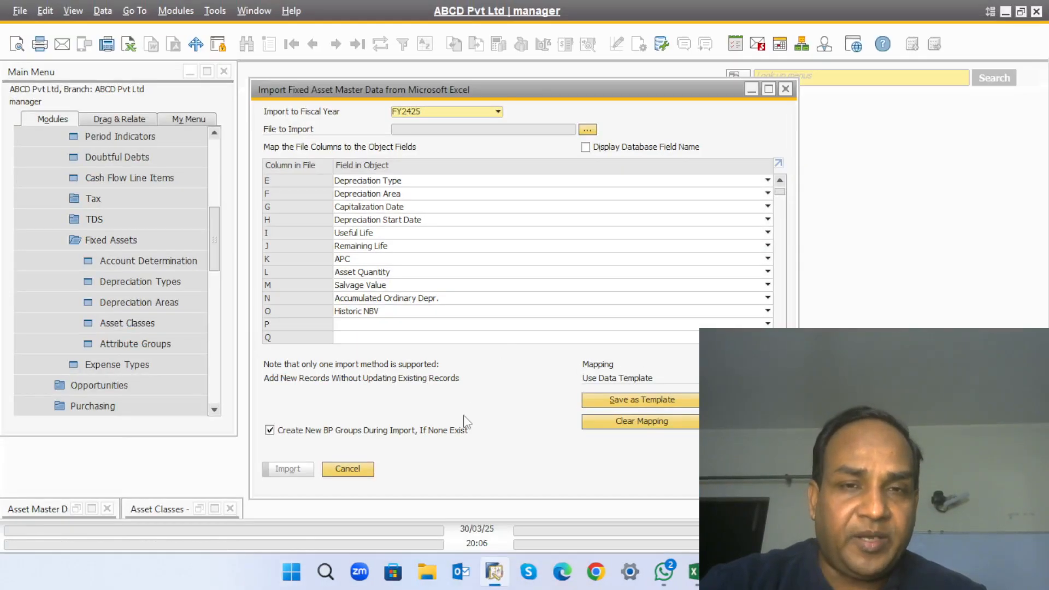
pyautogui.click(588, 130)
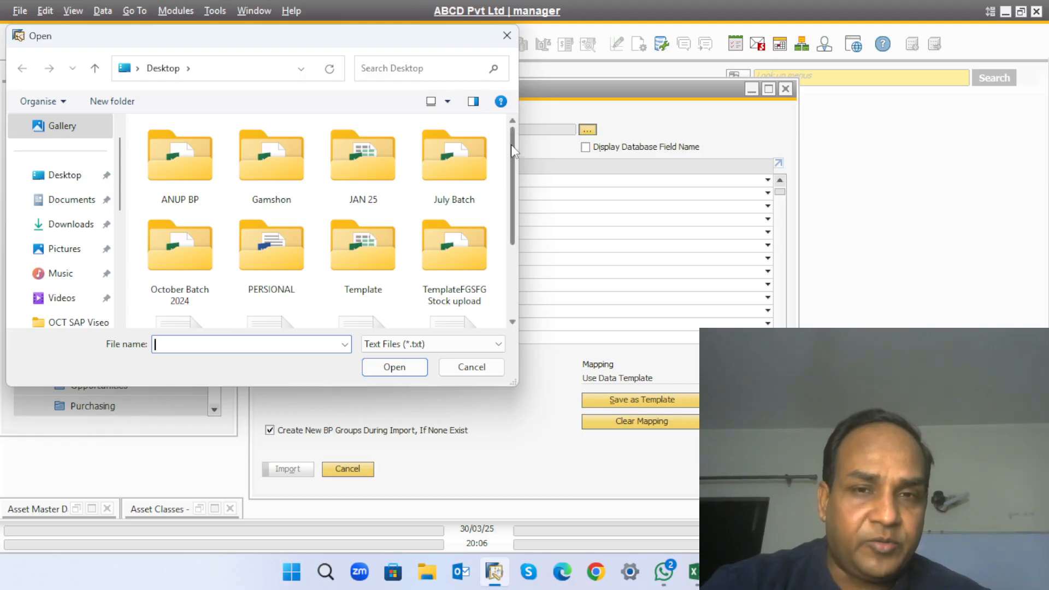
pyautogui.write('fa')
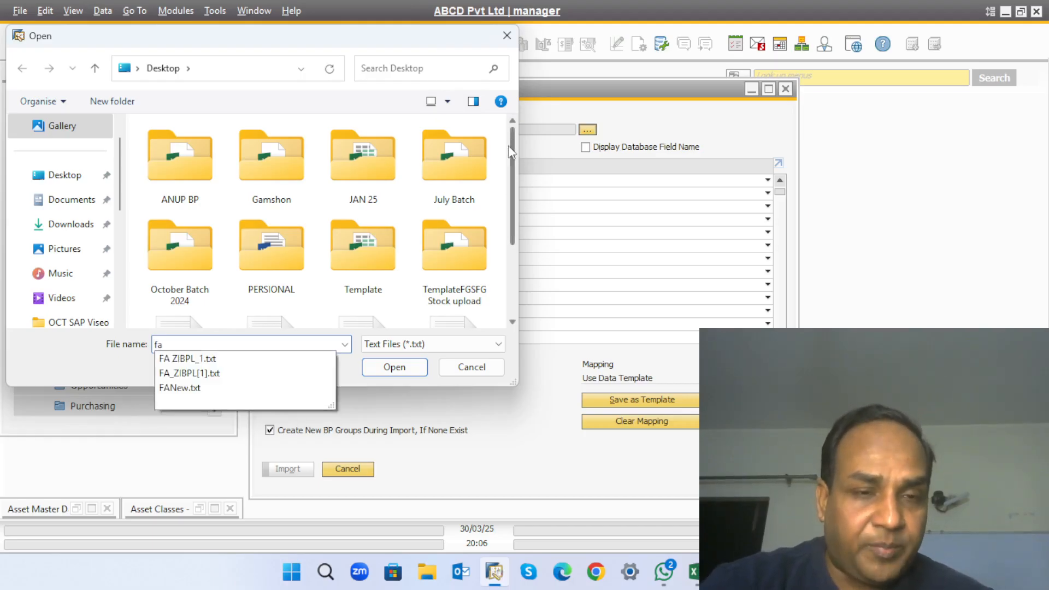
pyautogui.click(194, 388)
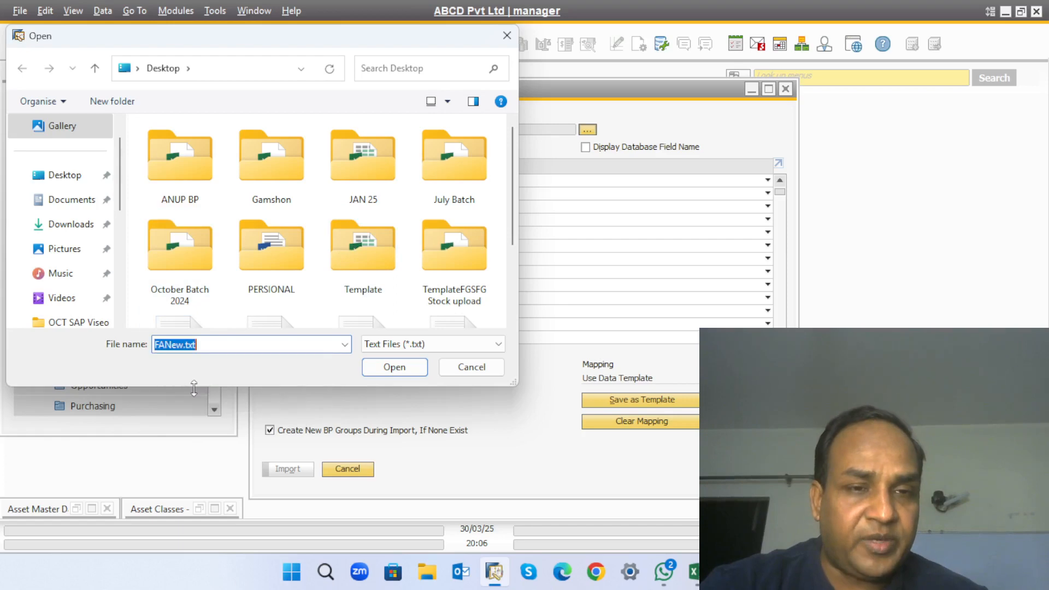
pyautogui.click(417, 366)
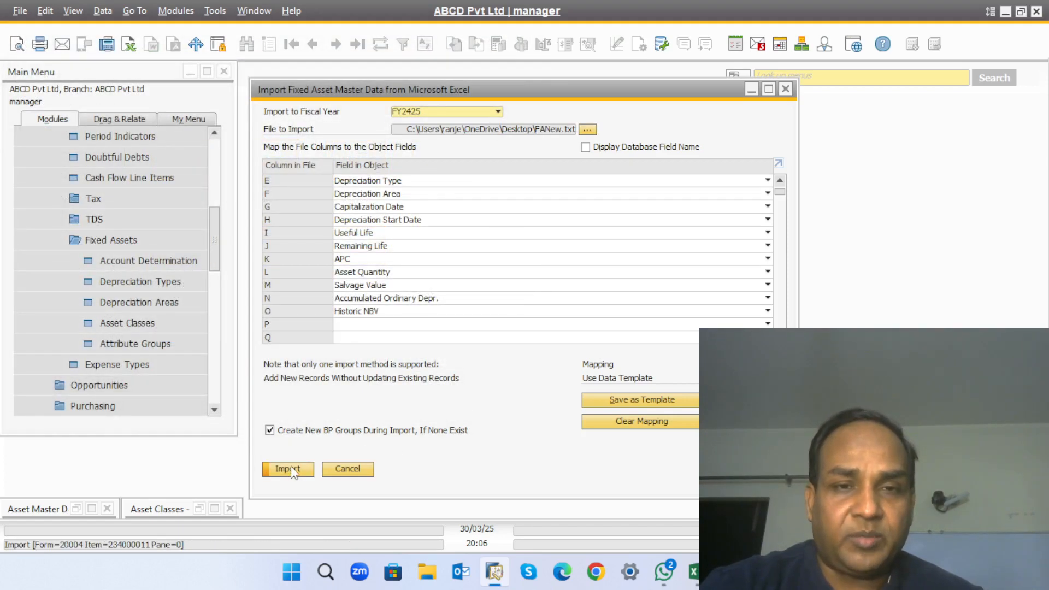
# Step: Review the field mapping from column A onward and run the fixed asset master data import for fiscal year FY2425
pyautogui.click(780, 180)
pyautogui.click(781, 180)
pyautogui.click(780, 181)
pyautogui.click(781, 180)
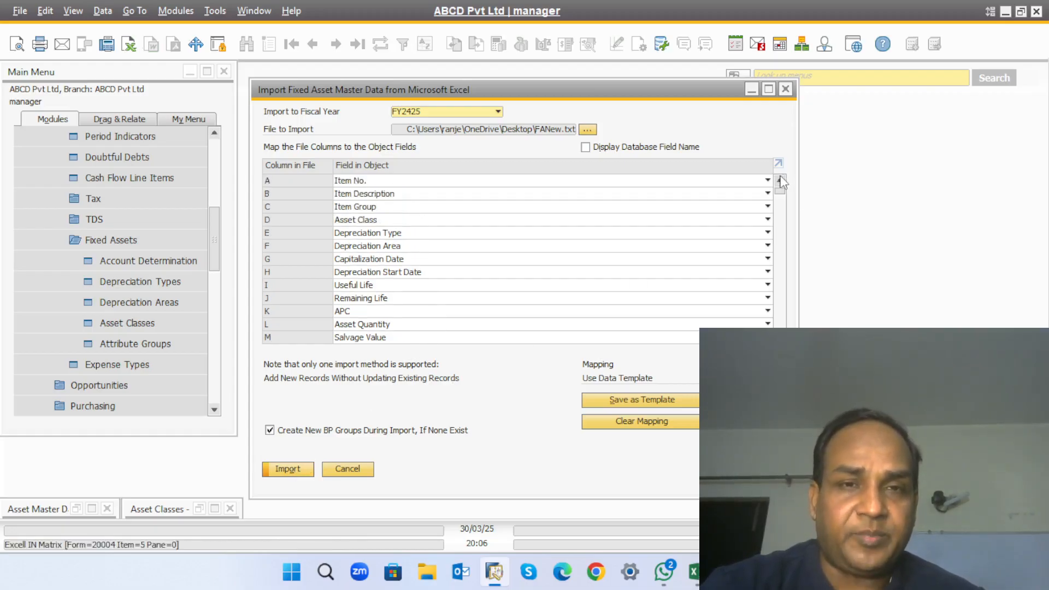
pyautogui.click(294, 469)
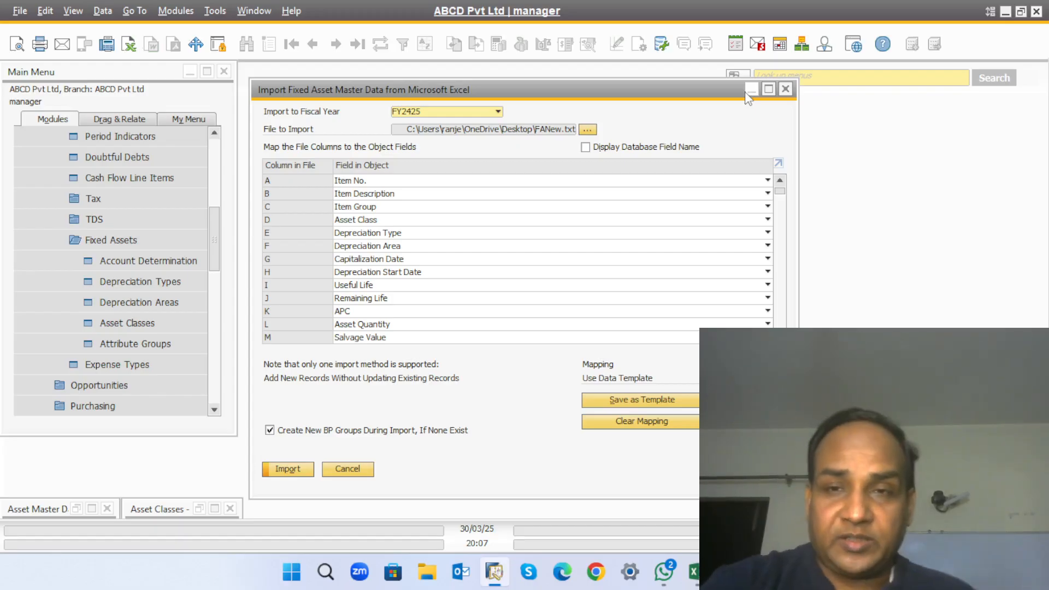
# Step: Minimize the import window, switch to the Excel asset workbook and copy the first asset's code, FAR000004
pyautogui.click(752, 89)
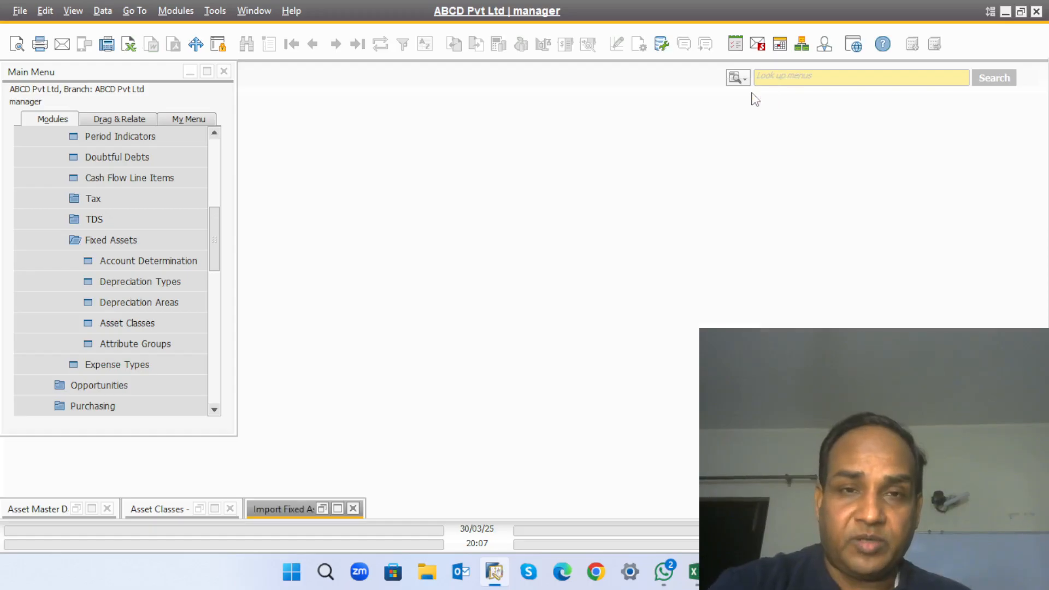
pyautogui.click(692, 571)
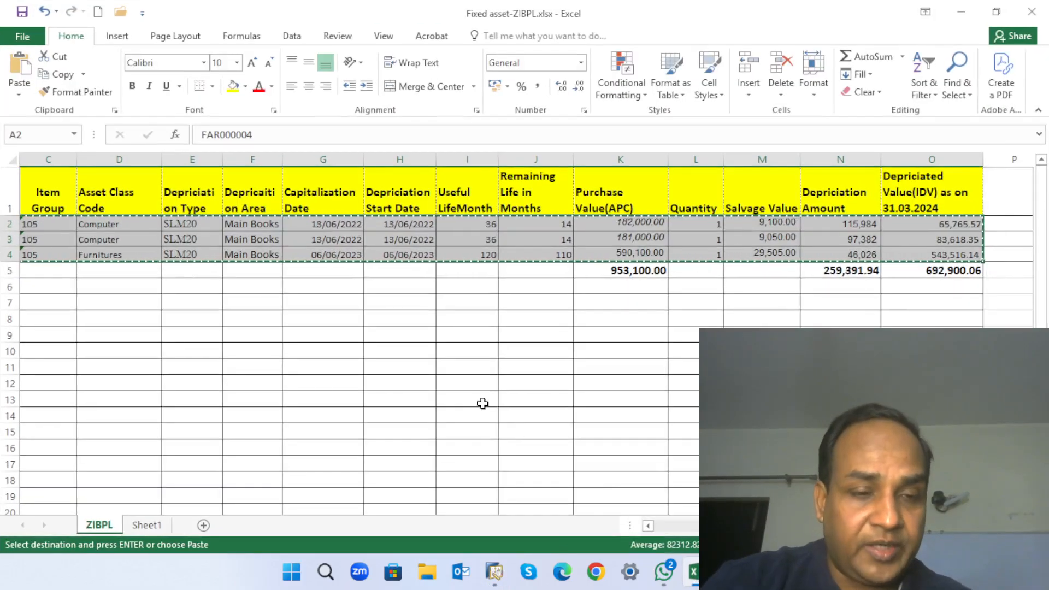
pyautogui.hscroll(-2, 480, 403)
pyautogui.press('Escape')
pyautogui.click(53, 227)
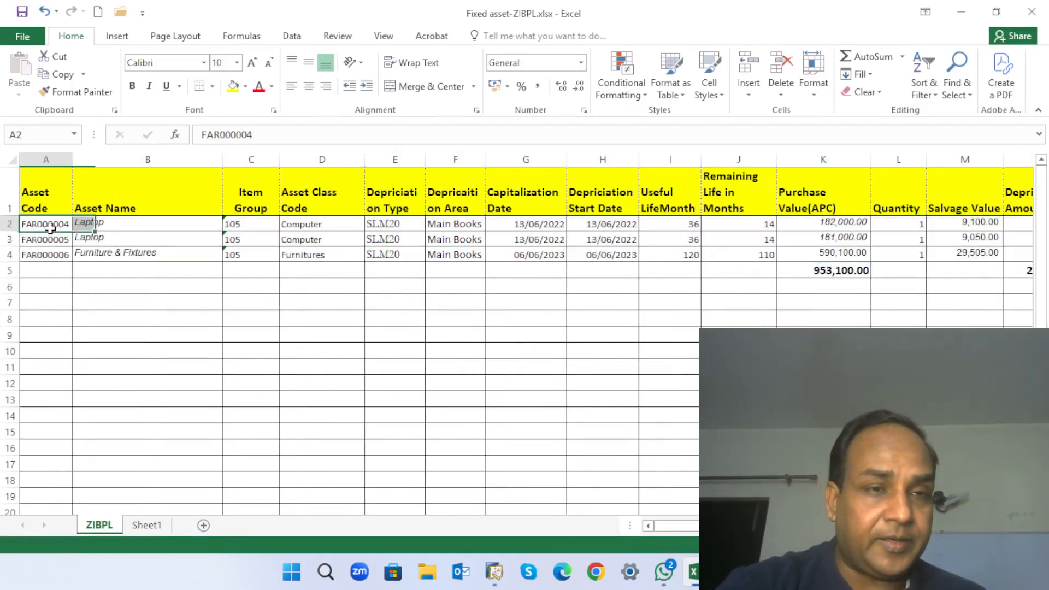
pyautogui.hotkey('ctrl', 'c')
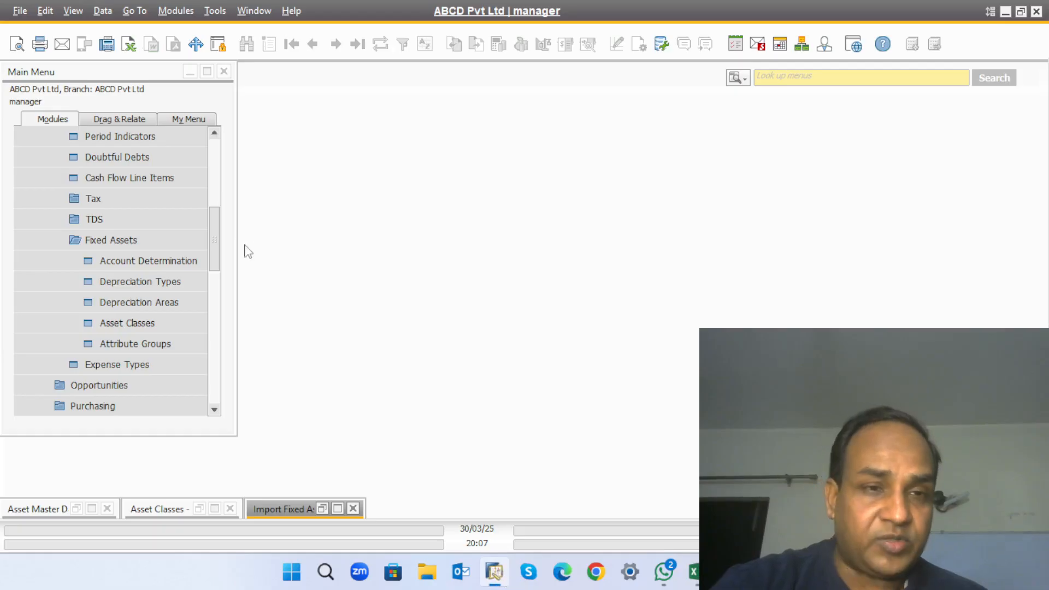
# Step: Return to SAP Business One, find asset FAR000004 in Asset Master Data and show its fixed asset details
pyautogui.click(93, 509)
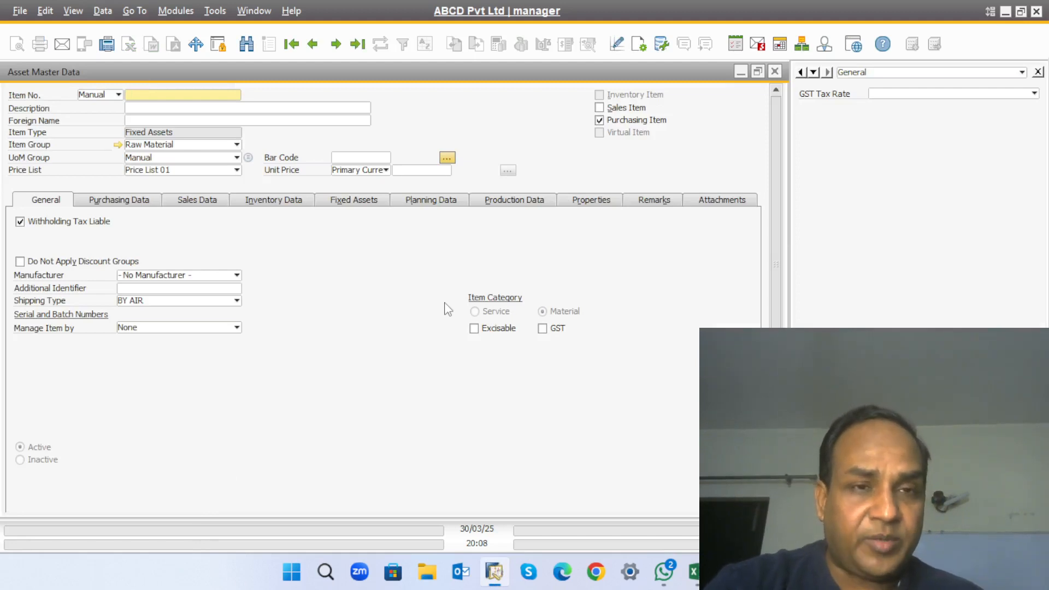
pyautogui.hotkey('ctrl', 'f')
pyautogui.hotkey('ctrl', 'v')
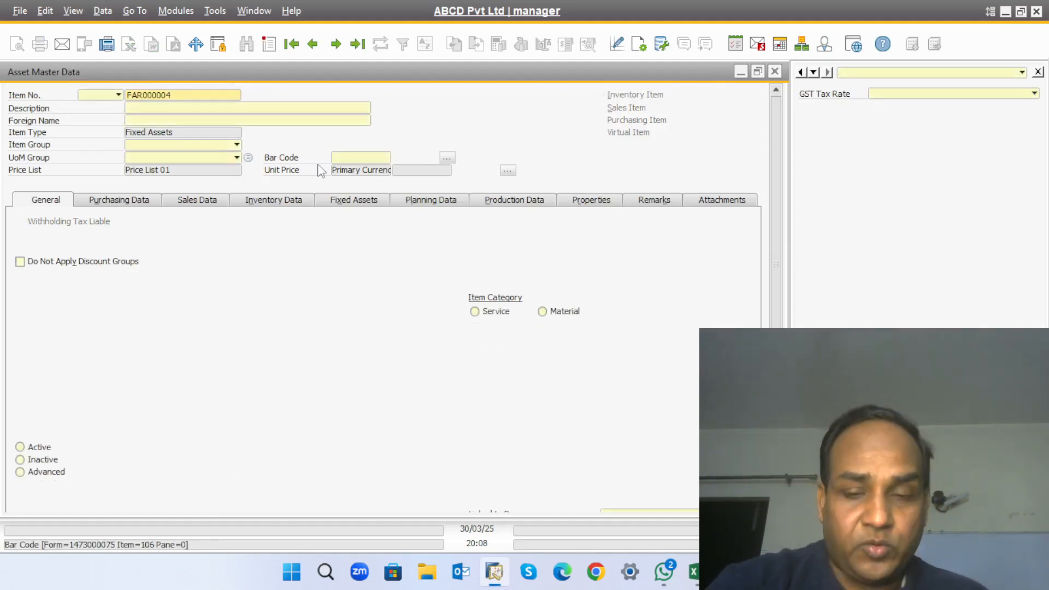
pyautogui.press('Return')
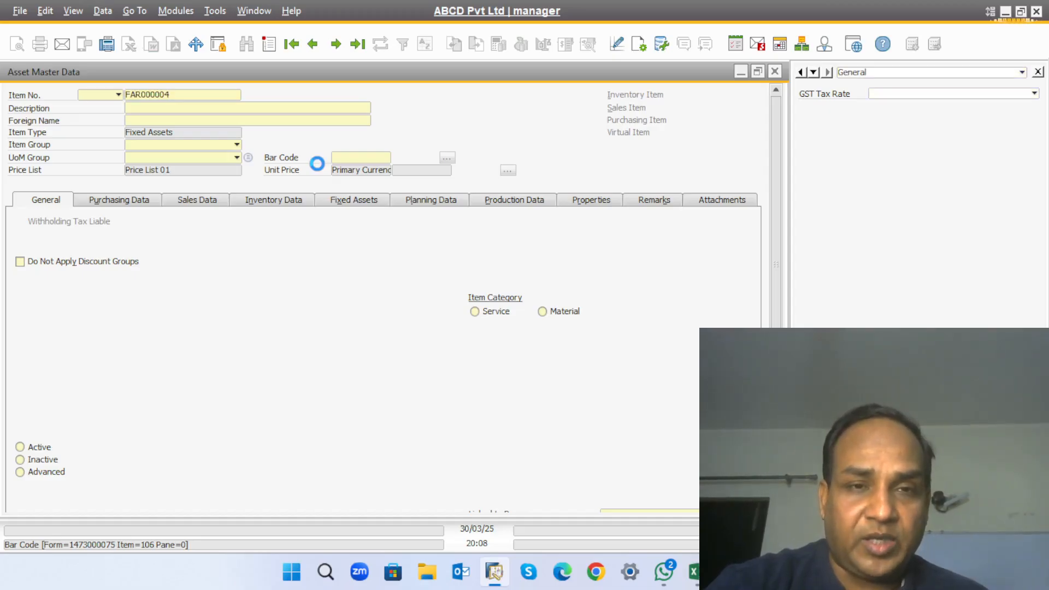
pyautogui.click(358, 201)
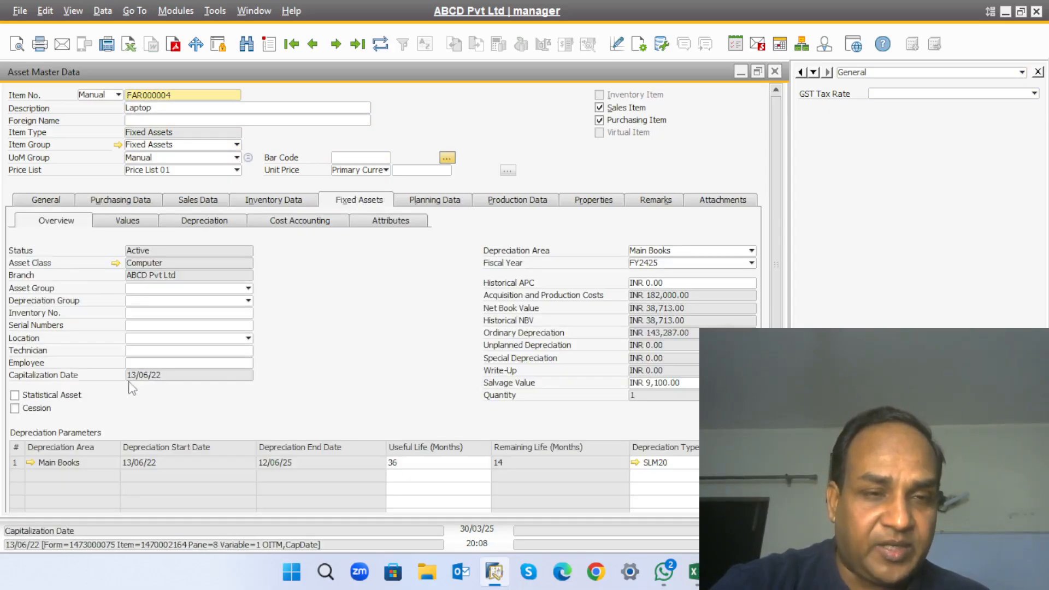
# Step: Compare the asset's capitalization date, useful life and remaining life with its row in the Excel workbook, and return to SAP Business One
pyautogui.click(693, 572)
pyautogui.click(530, 223)
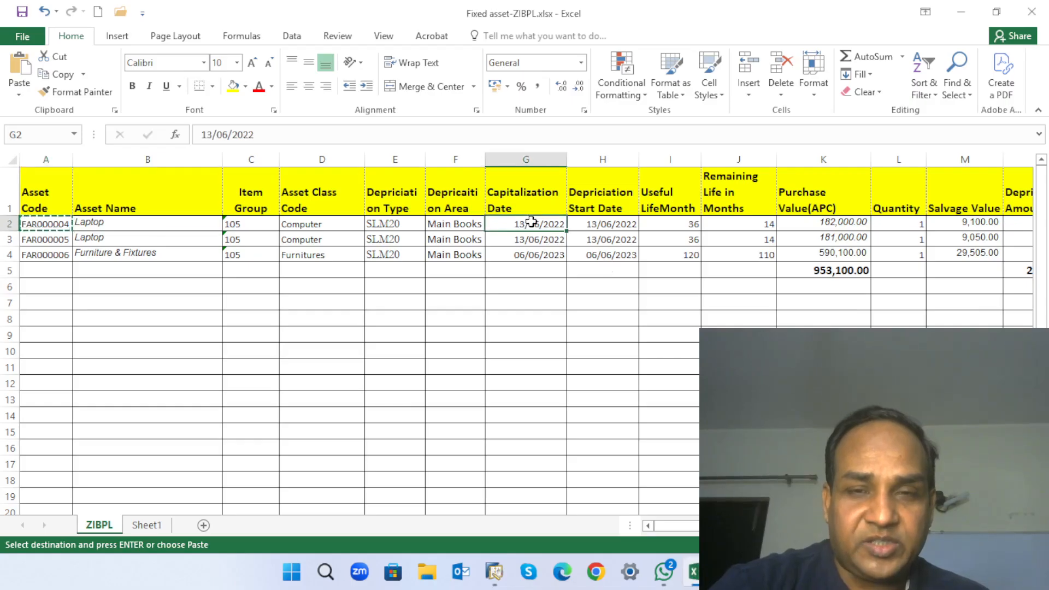
pyautogui.click(681, 226)
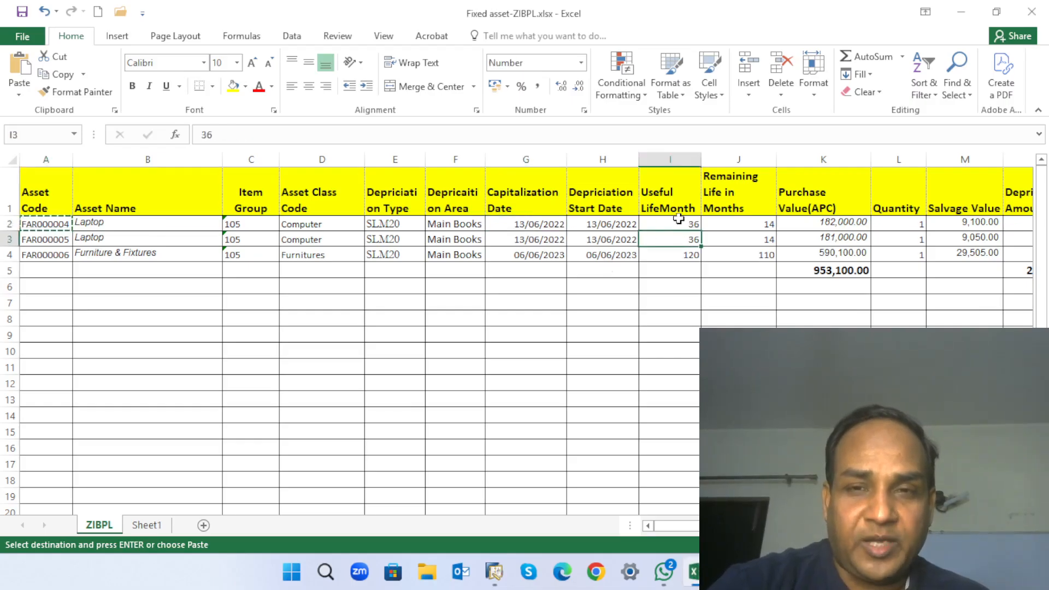
pyautogui.click(753, 229)
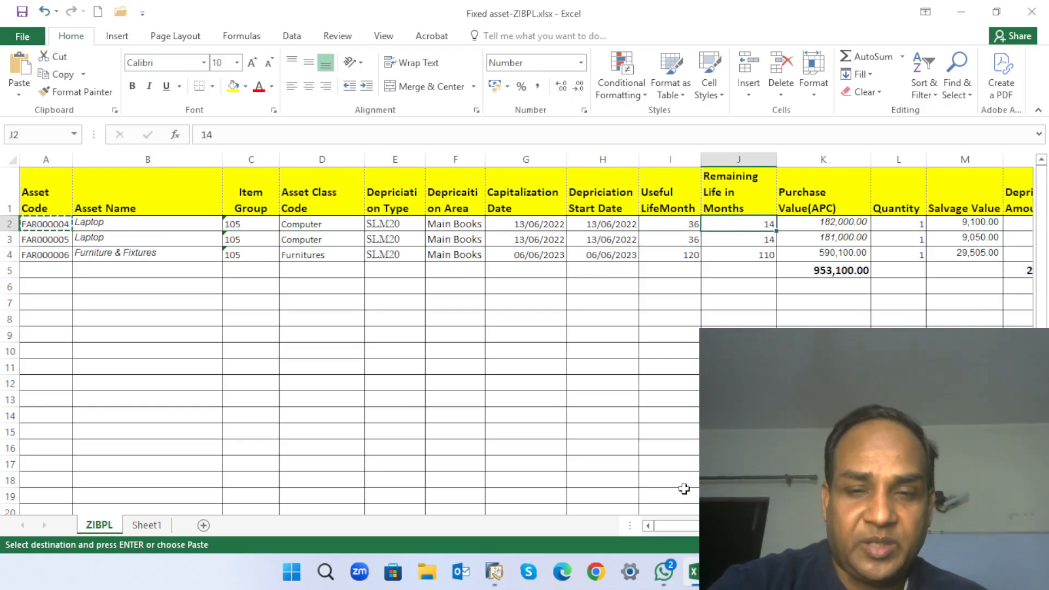
pyautogui.click(494, 572)
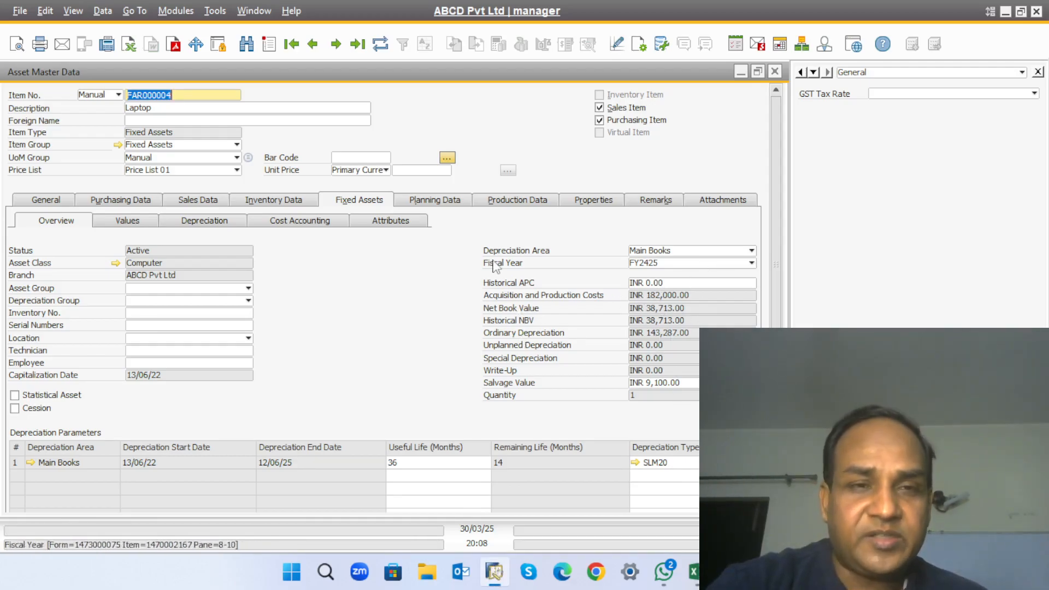
# Step: Examine the asset's values, depreciation, cost accounting and attributes, and close Asset Master Data
pyautogui.click(127, 220)
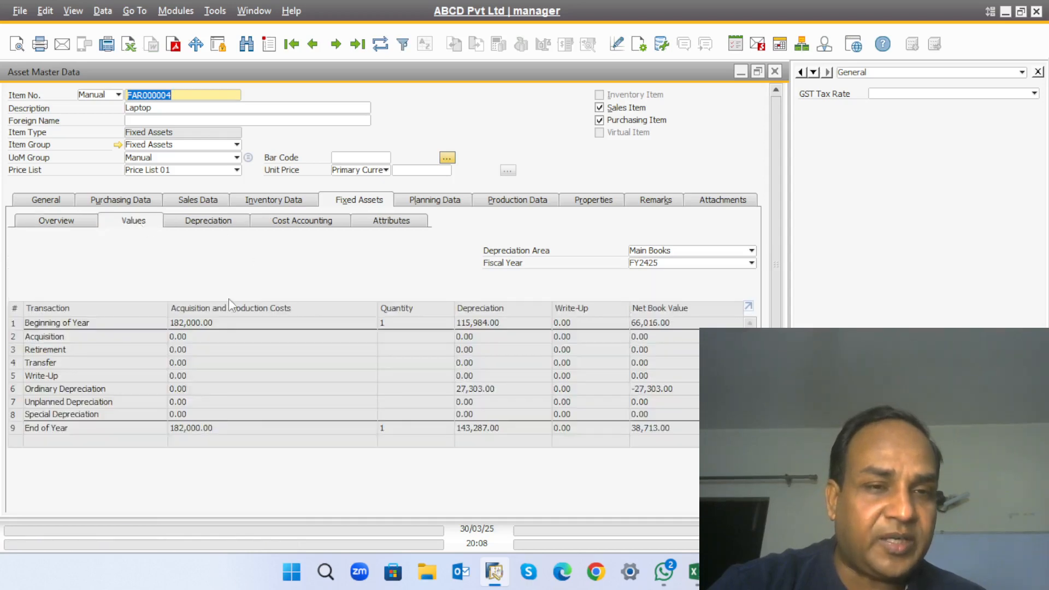
pyautogui.click(212, 224)
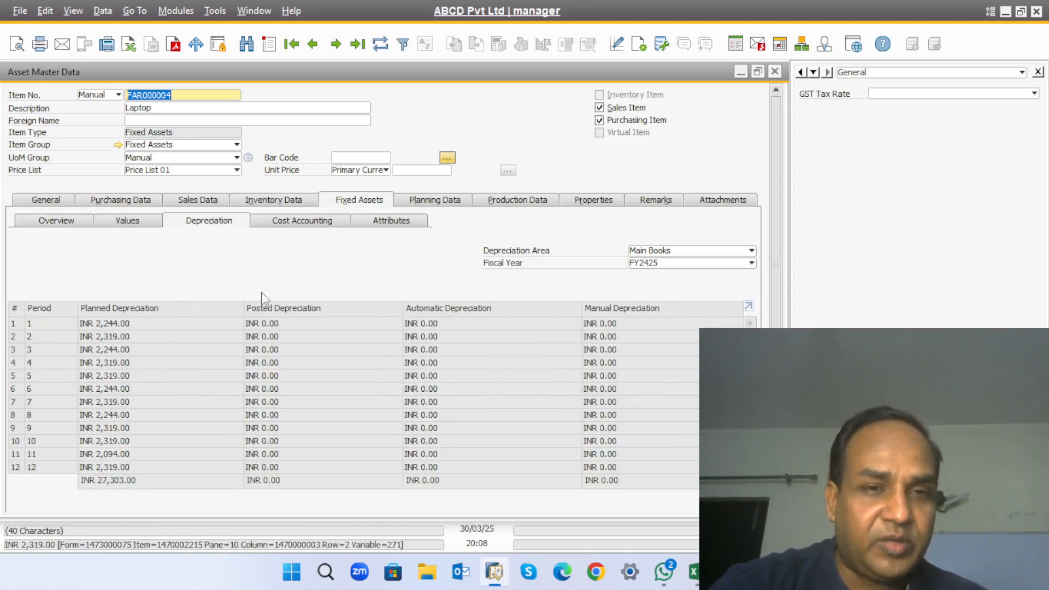
pyautogui.click(321, 225)
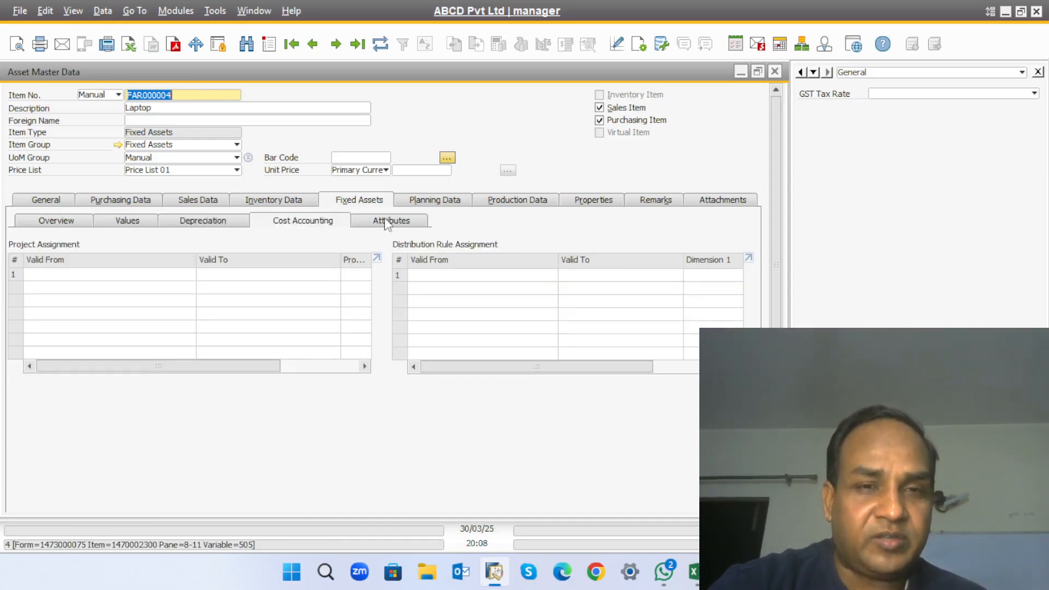
pyautogui.click(387, 223)
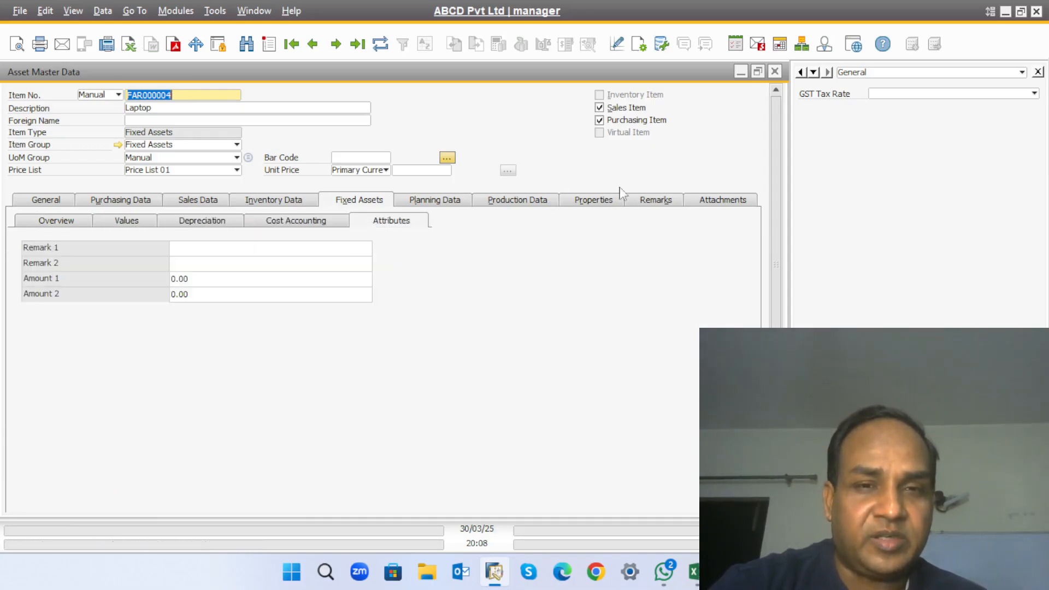
pyautogui.click(774, 73)
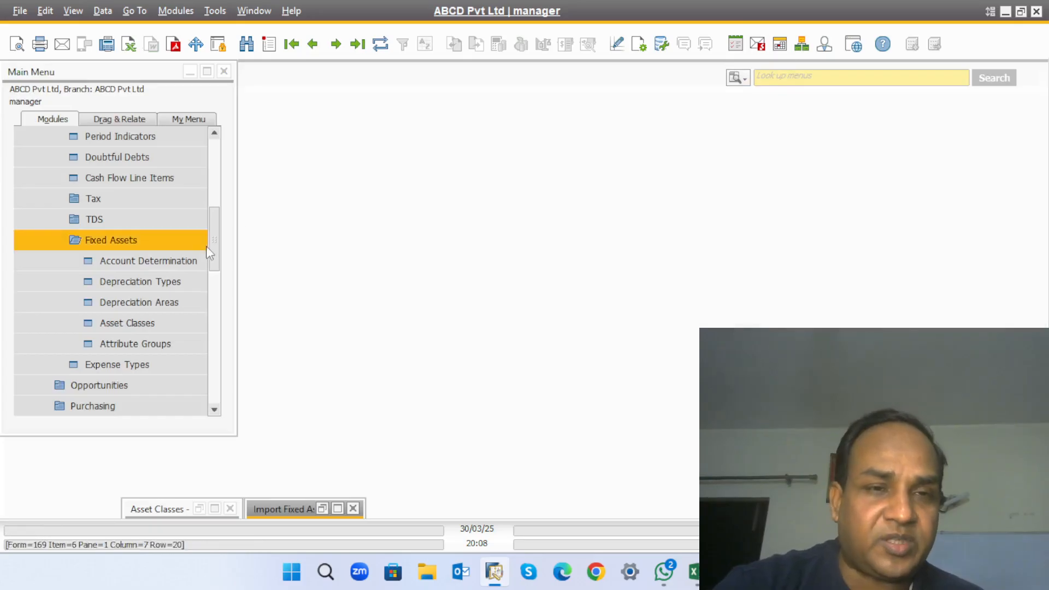
# Step: Open Depreciation Run from the fixed asset functions of the Financials module and maximize its window
pyautogui.click(224, 252)
pyautogui.moveTo(224, 251); pyautogui.dragTo(229, 159)
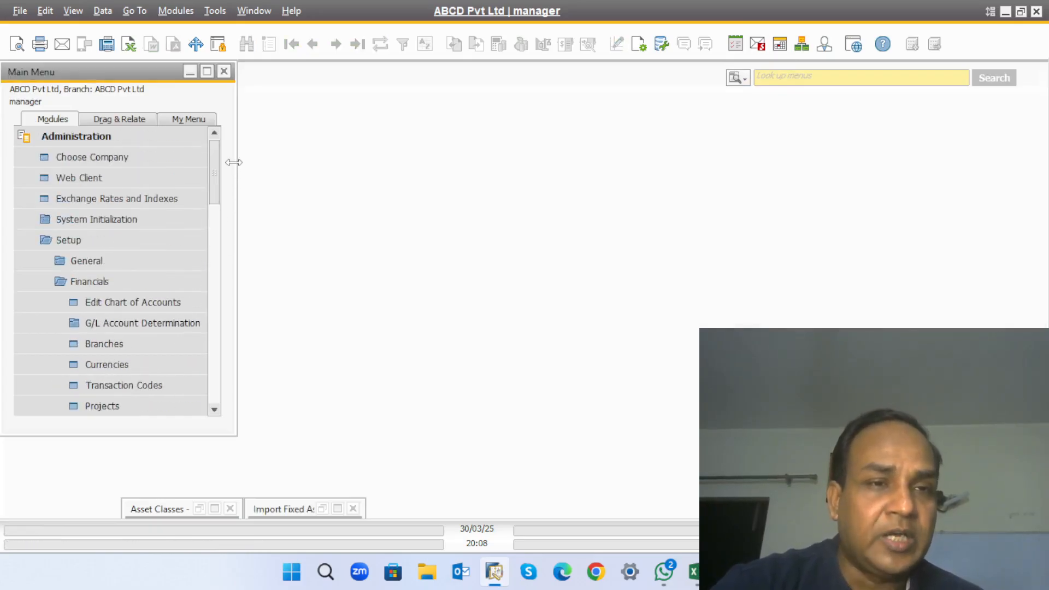
pyautogui.click(24, 133)
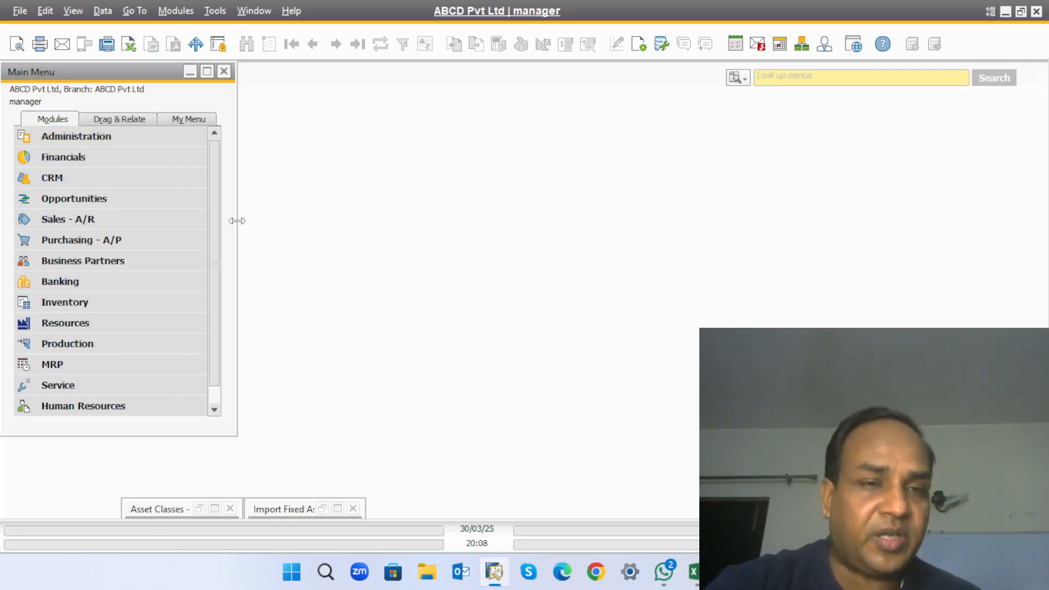
pyautogui.click(114, 159)
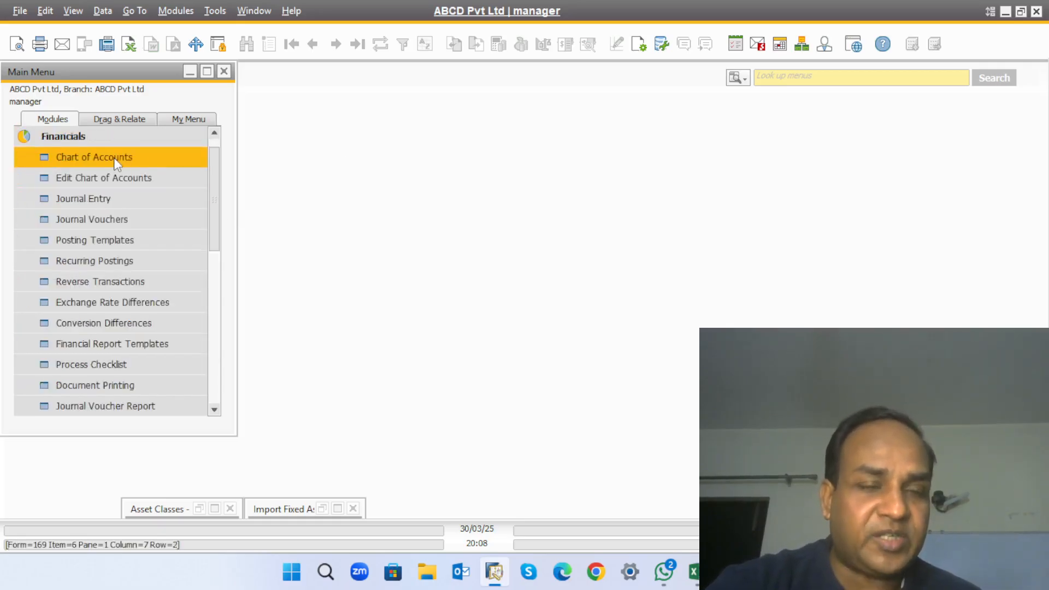
pyautogui.moveTo(215, 206); pyautogui.dragTo(219, 249)
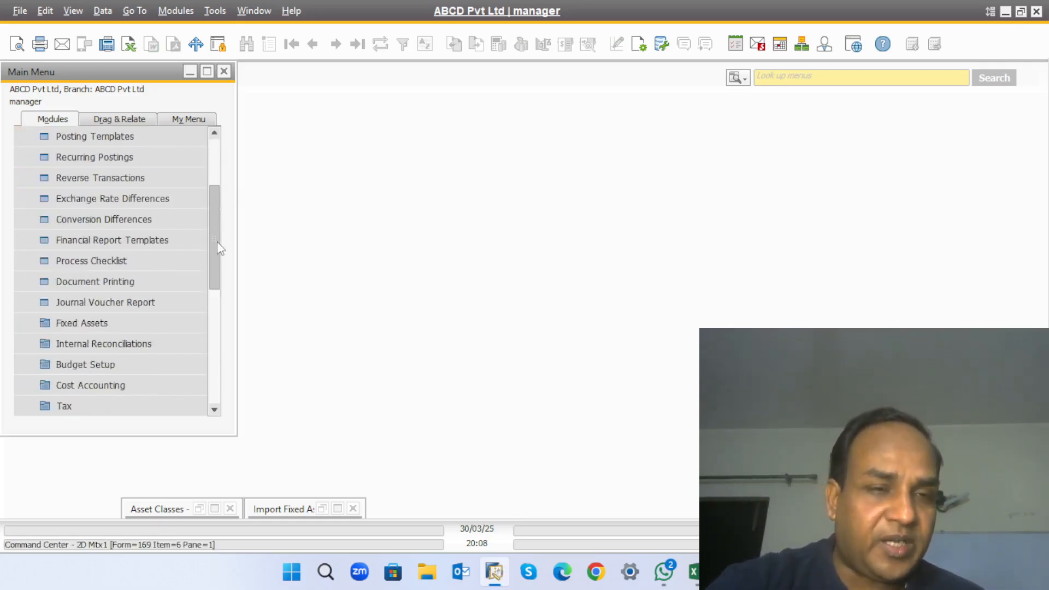
pyautogui.scroll(-1, 217, 243)
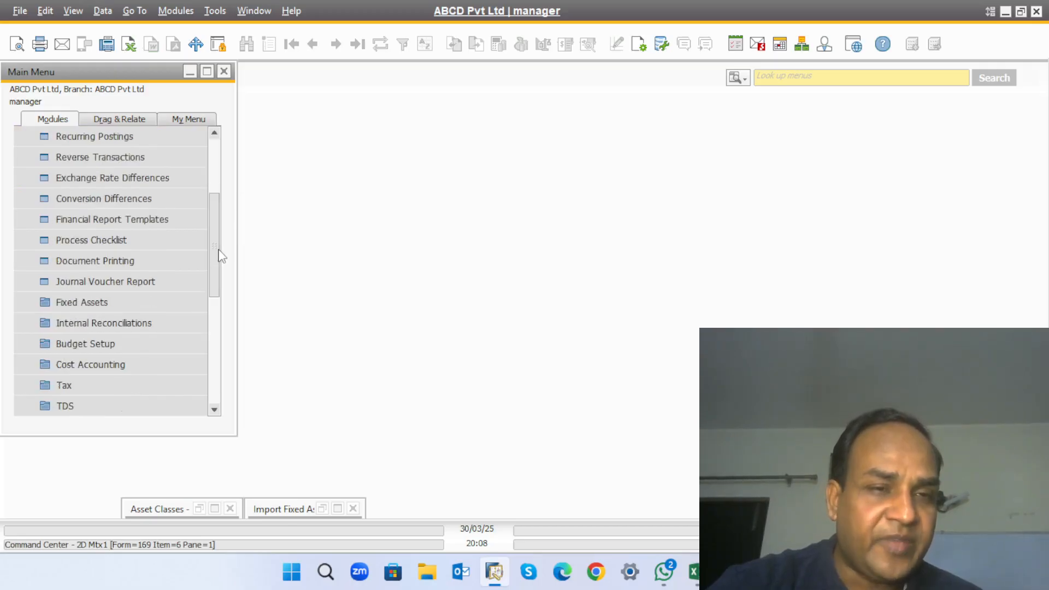
pyautogui.click(85, 302)
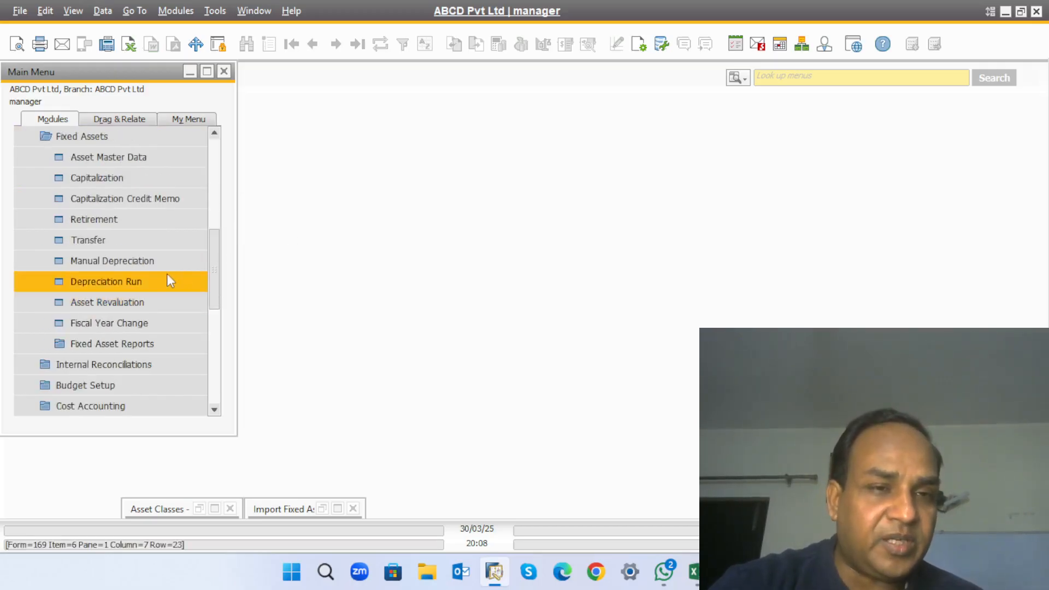
pyautogui.rightClick(139, 280)
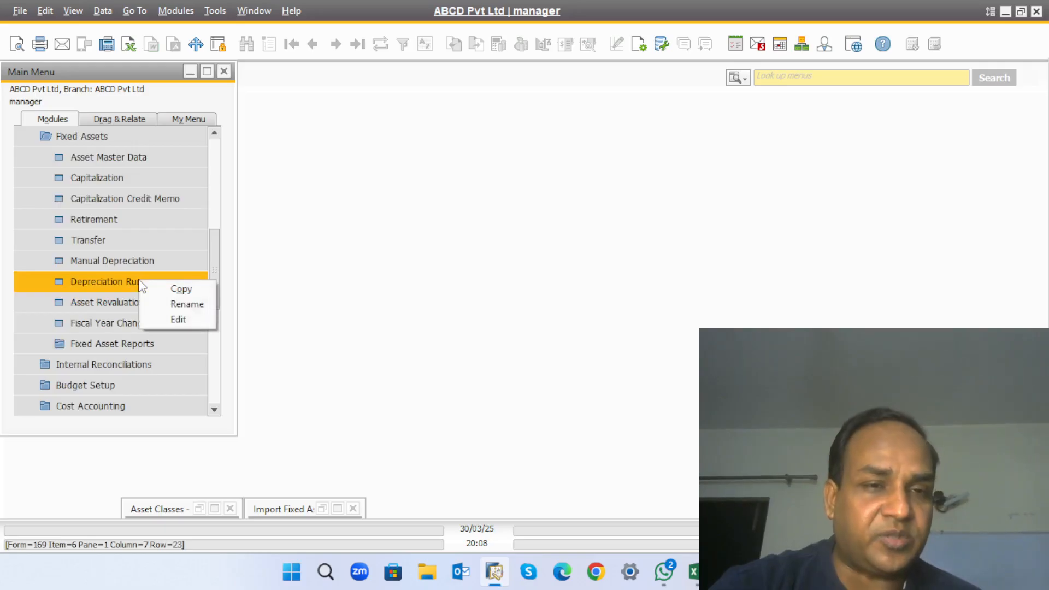
pyautogui.click(124, 281)
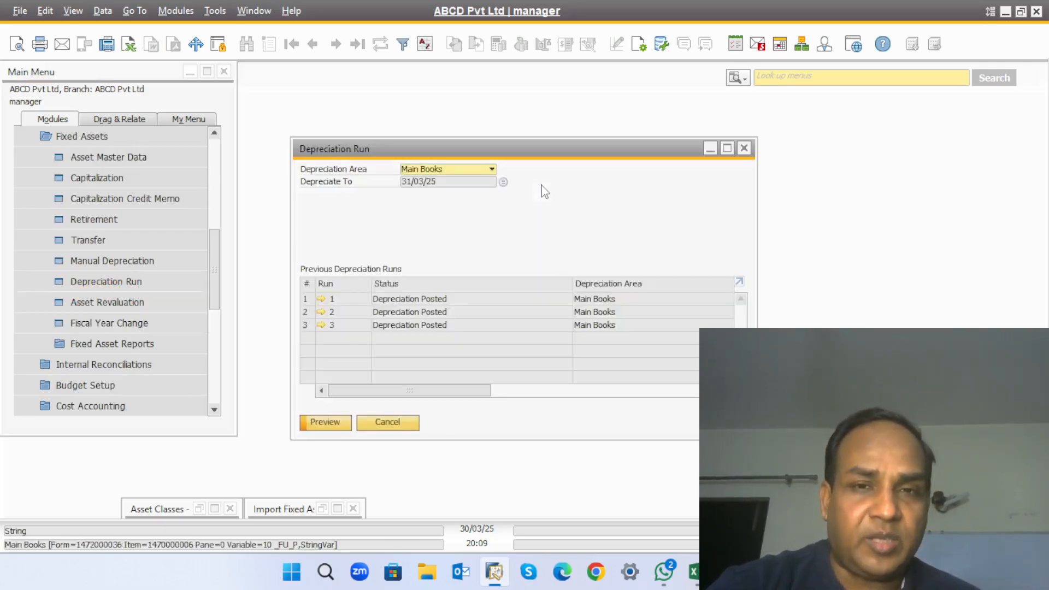
pyautogui.click(728, 148)
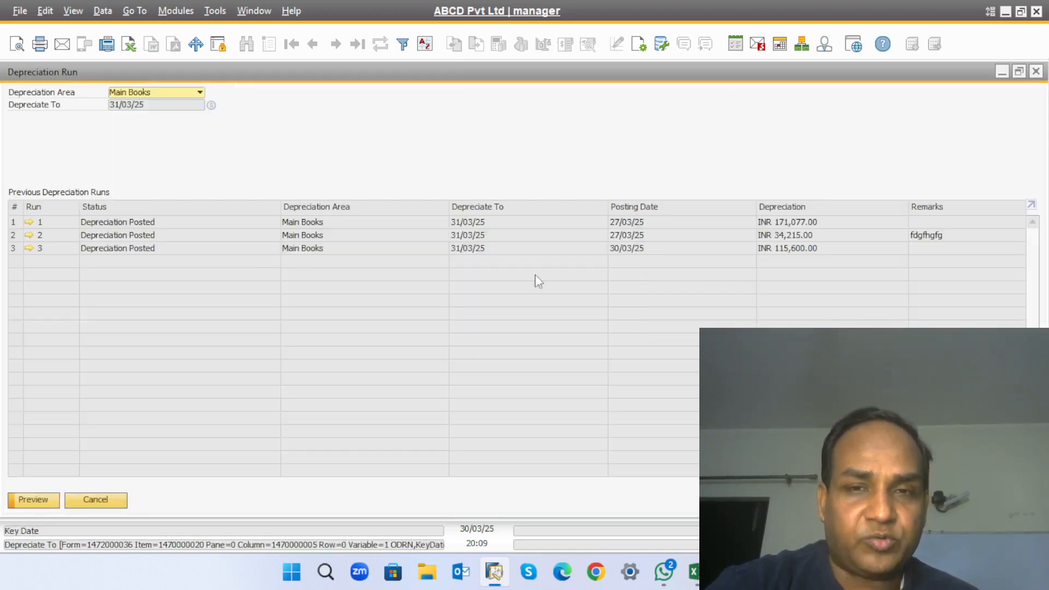
# Step: Preview the Main Books depreciation run to 31/03/25 in a maximized window, start executing it and cancel at the confirmation
pyautogui.click(37, 495)
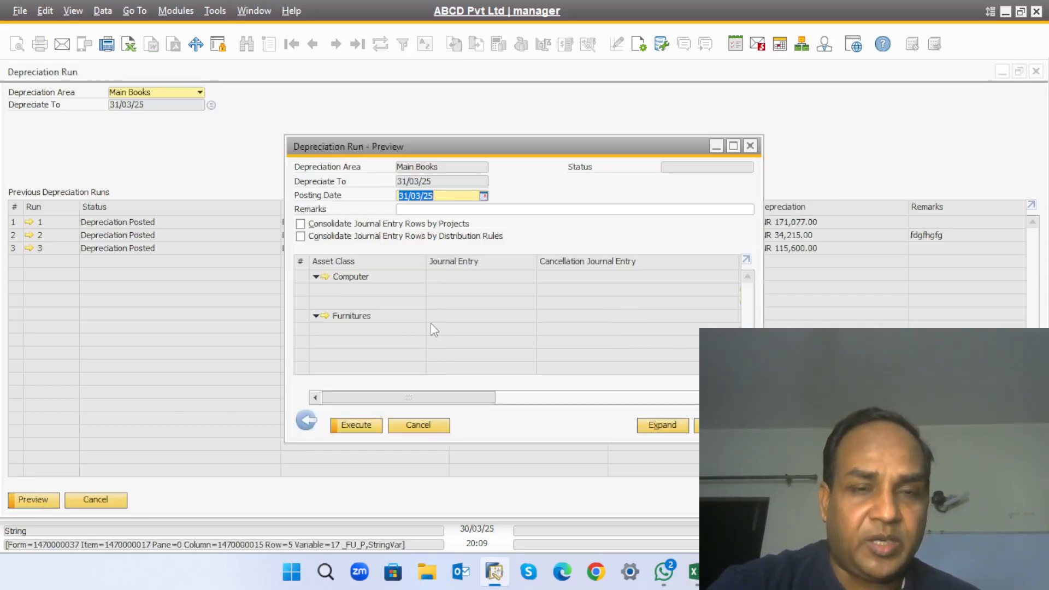
pyautogui.click(733, 145)
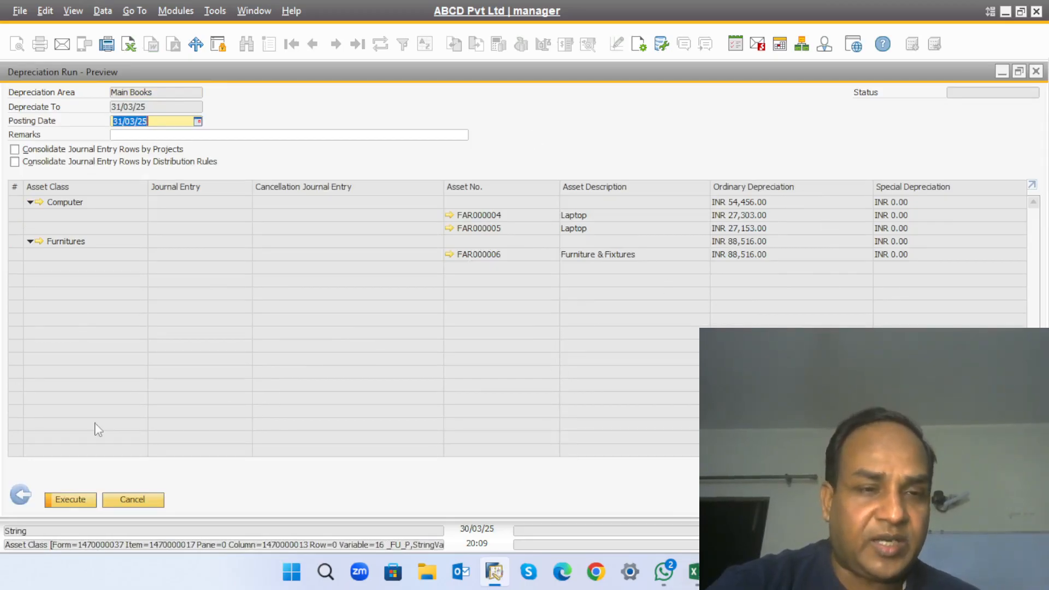
pyautogui.click(76, 501)
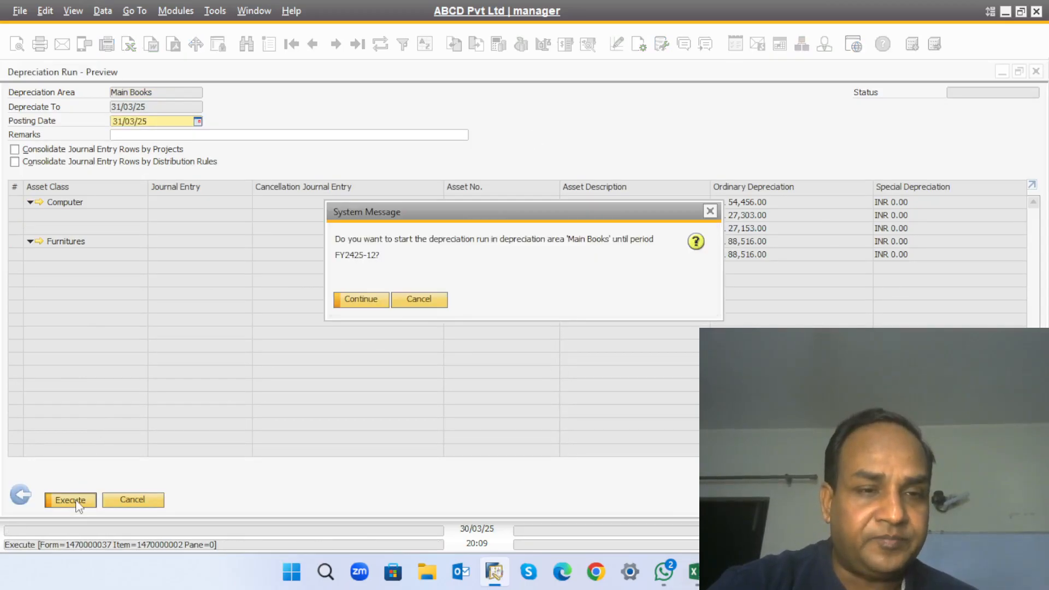
pyautogui.click(418, 300)
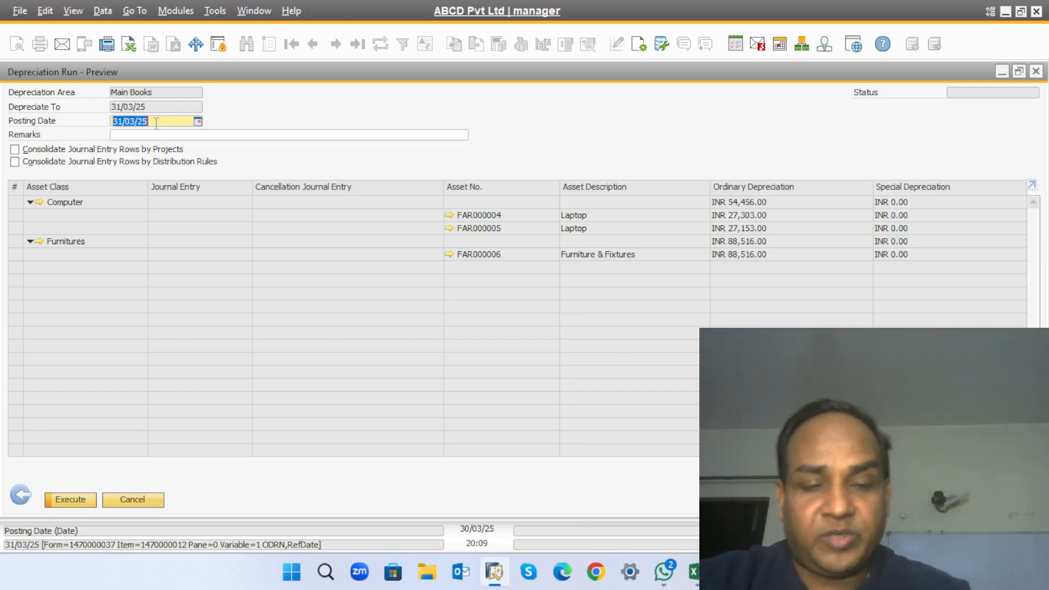
# Step: Set the depreciation run's posting date to 30/03/25
pyautogui.write('s')
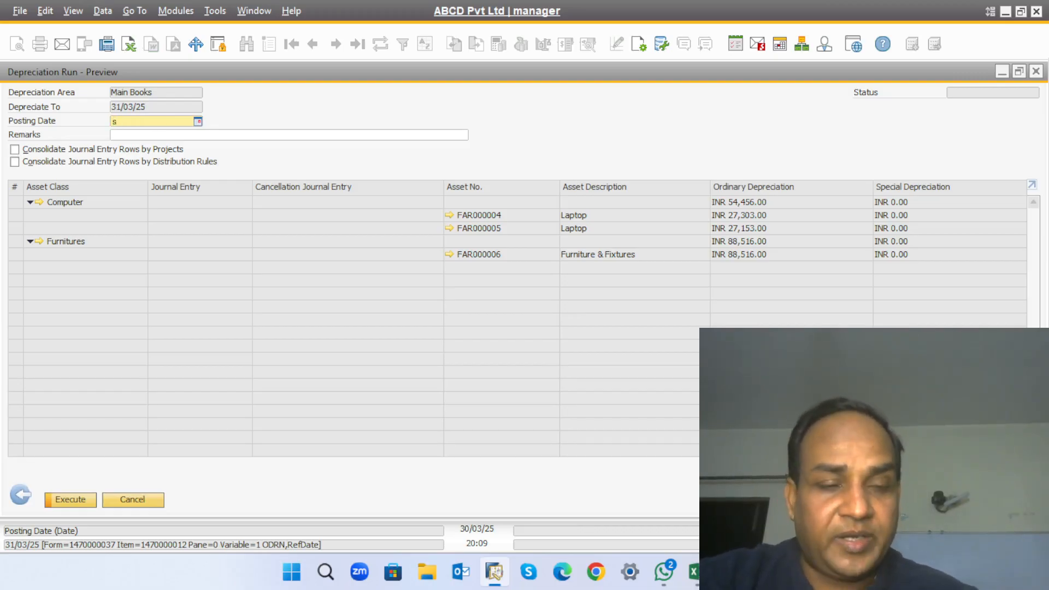
pyautogui.press('Tab')
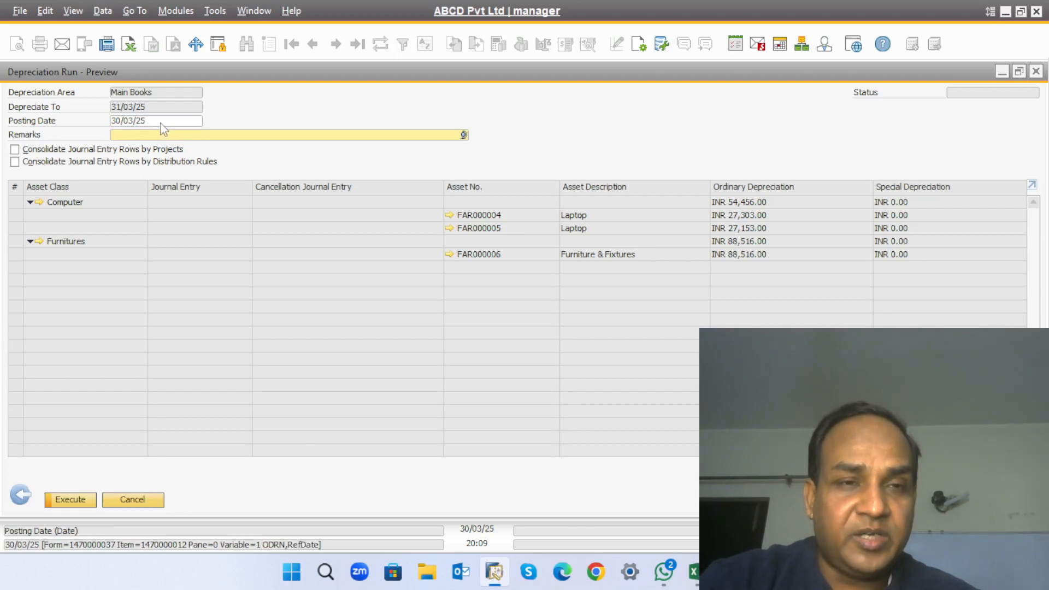
pyautogui.rightClick(161, 123)
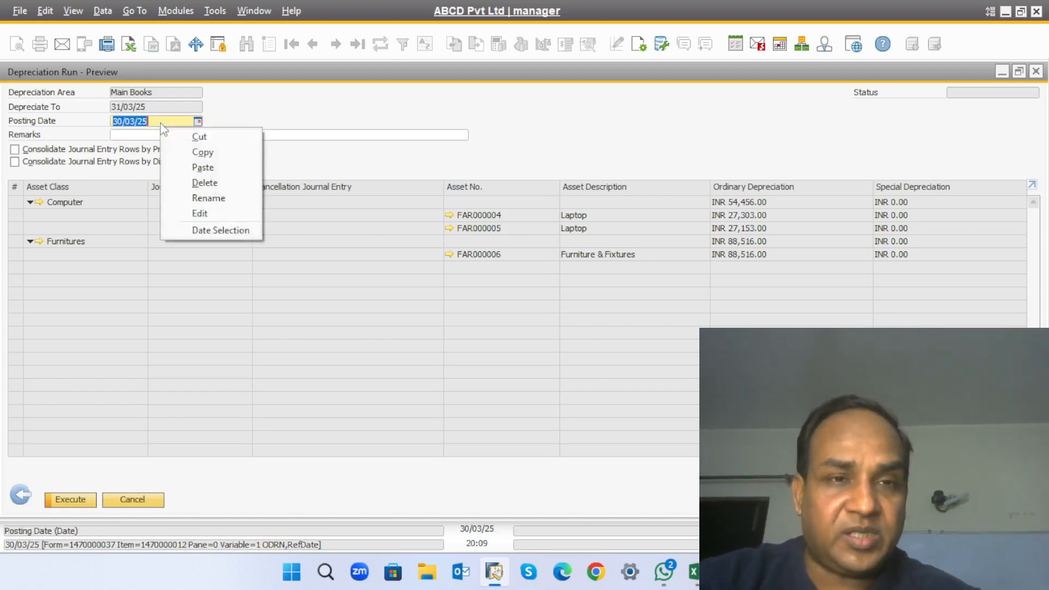
pyautogui.click(326, 106)
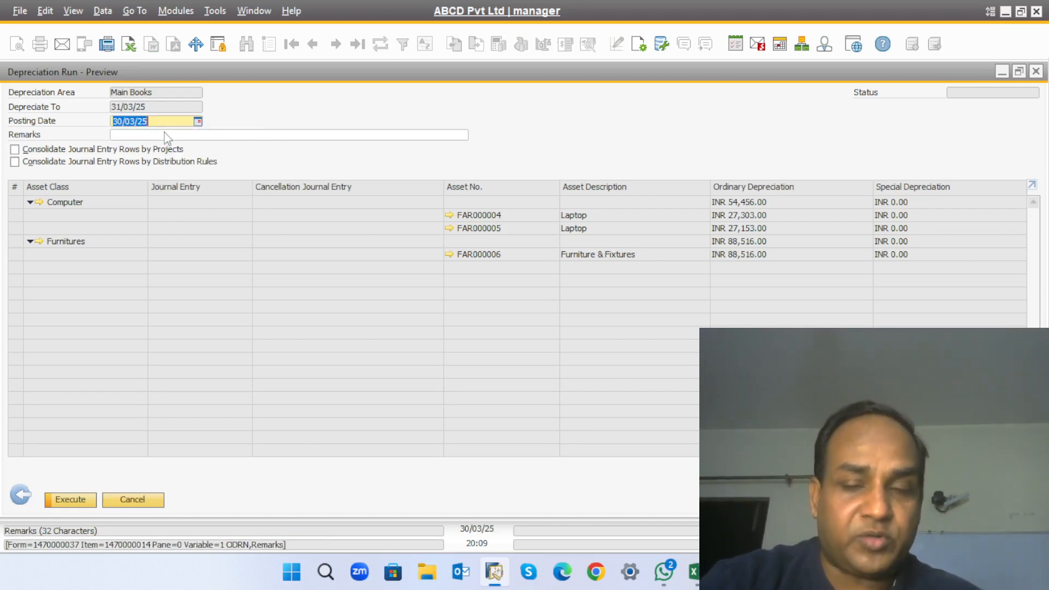
# Step: Try to execute the Main Books depreciation run with the posting date set to 31/03/25
pyautogui.press('BackSpace')
pyautogui.write('31')
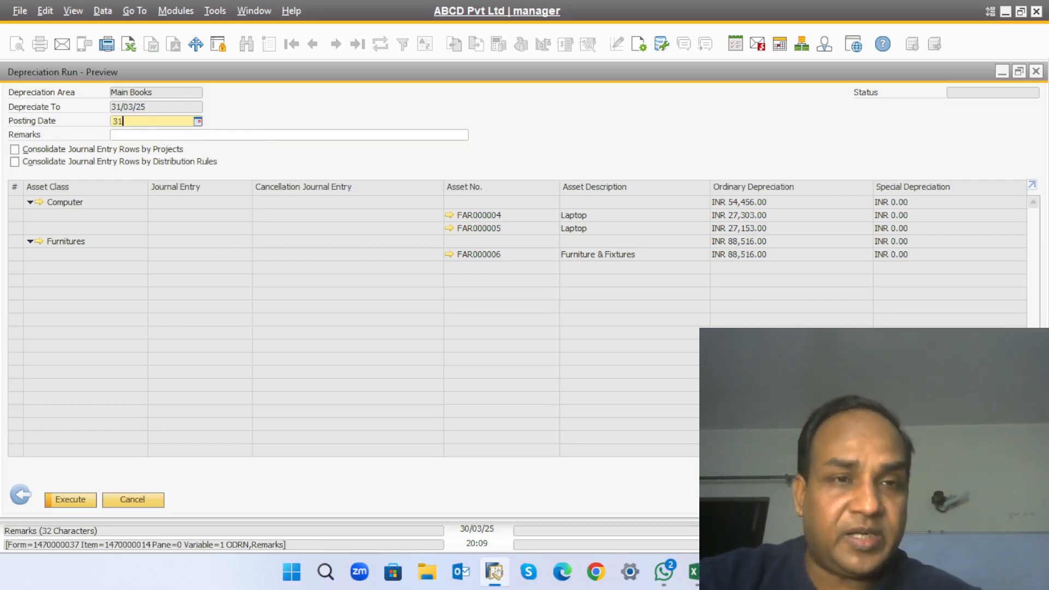
pyautogui.click(165, 134)
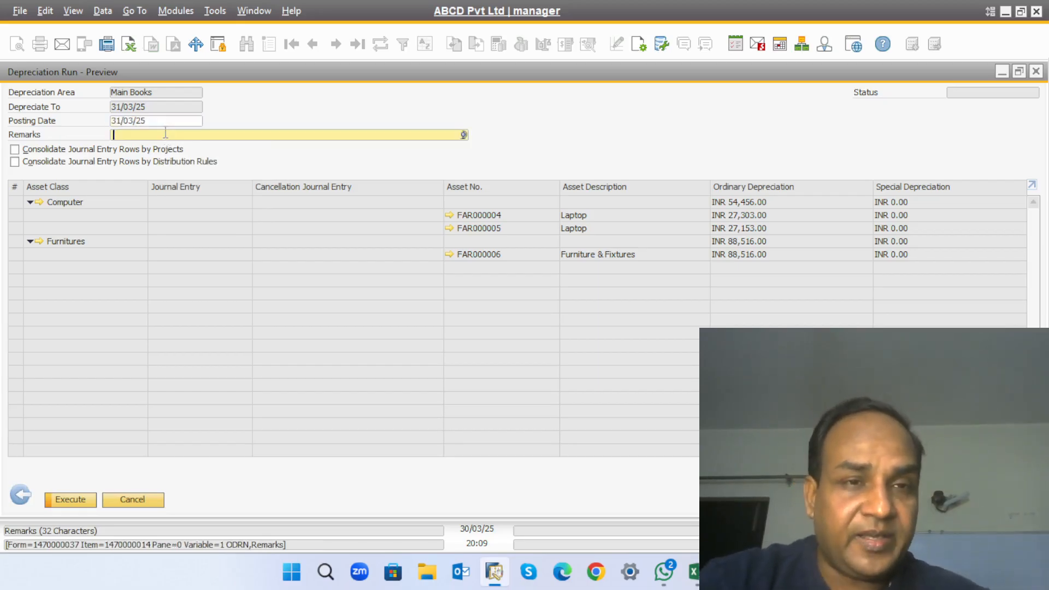
pyautogui.click(70, 500)
pyautogui.click(363, 303)
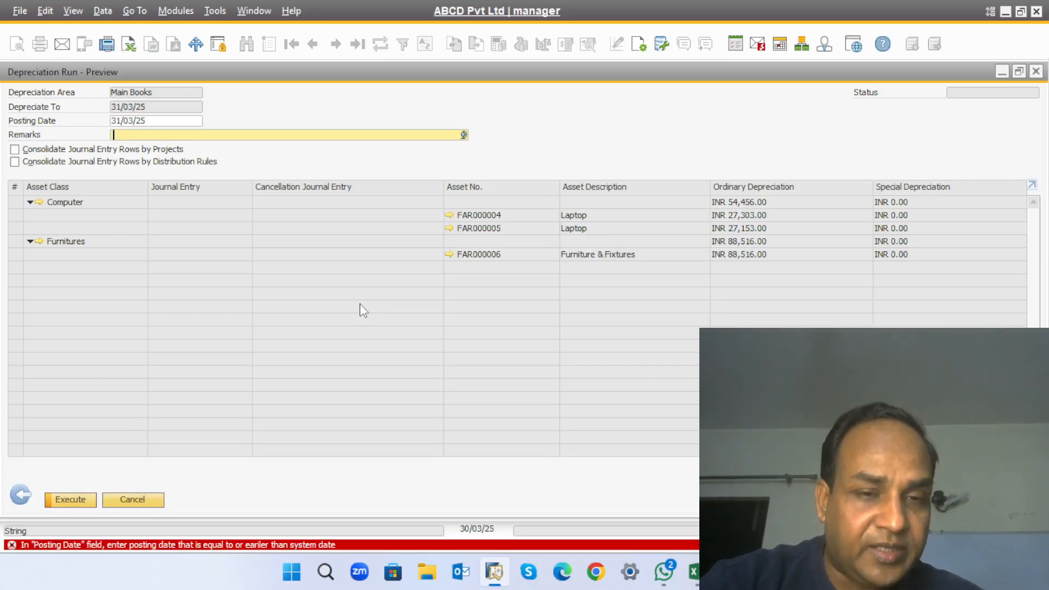
# Step: Set the posting date to 30/03/25, then execute the Main Books depreciation run and confirm it
pyautogui.click(172, 121)
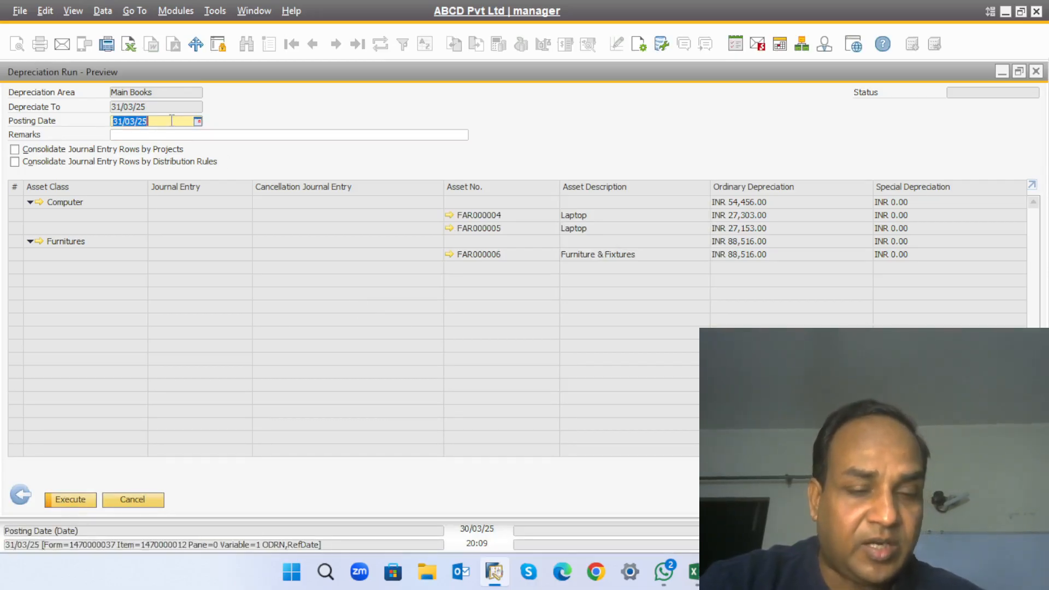
pyautogui.write('30')
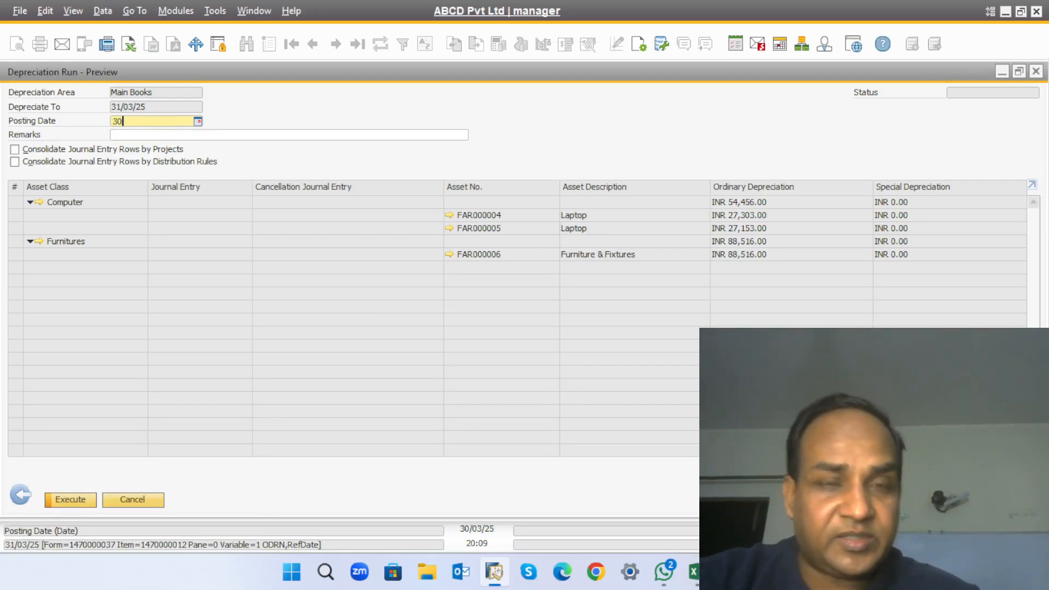
pyautogui.press('Tab')
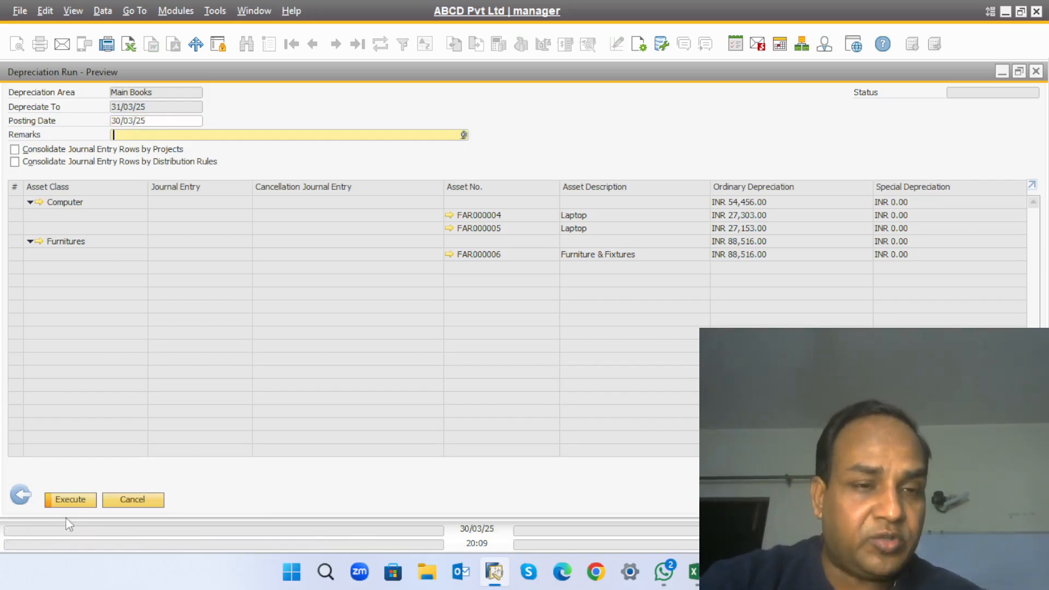
pyautogui.click(71, 501)
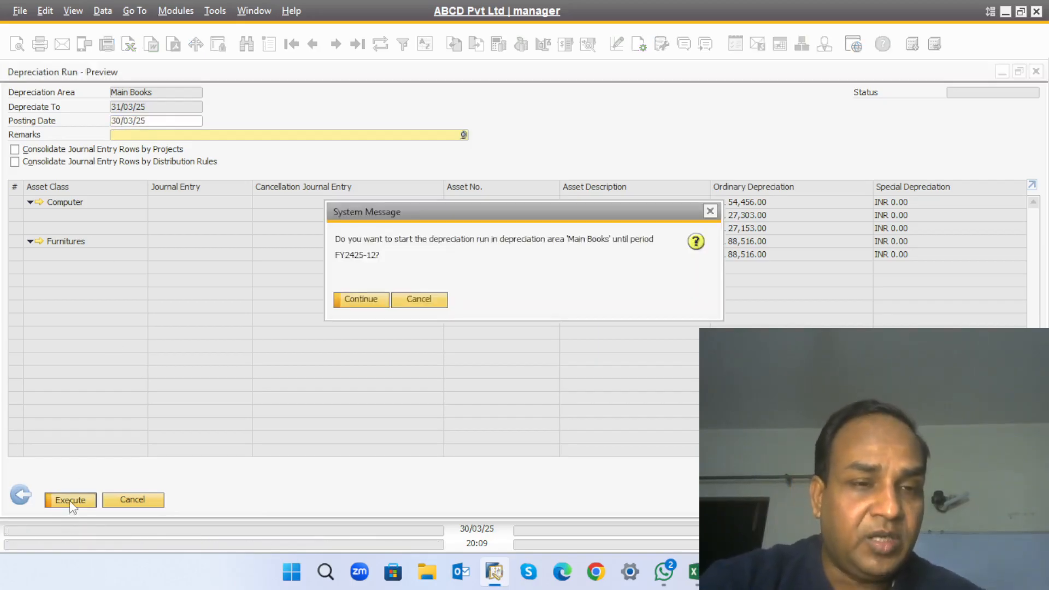
pyautogui.click(362, 302)
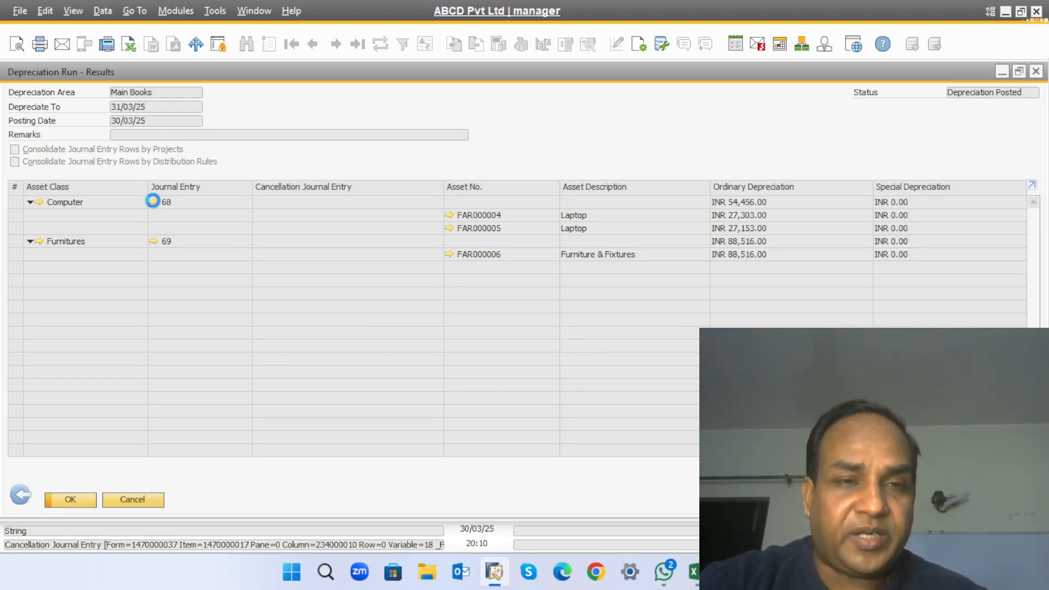
# Step: Examine the journal entries posted for the Computer and Furnitures asset classes, closing each one after viewing
pyautogui.click(153, 200)
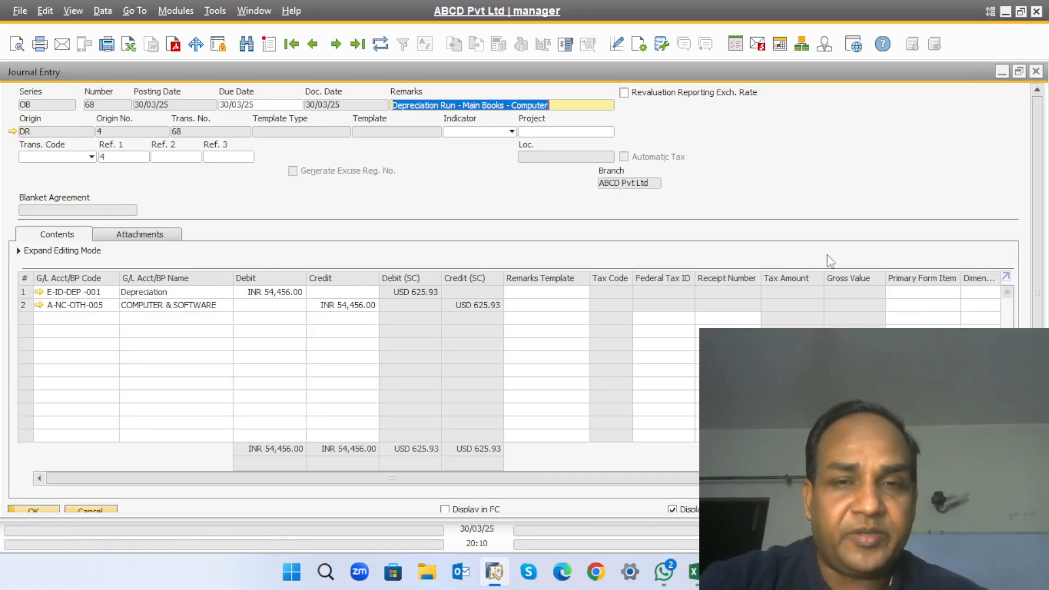
pyautogui.click(1035, 71)
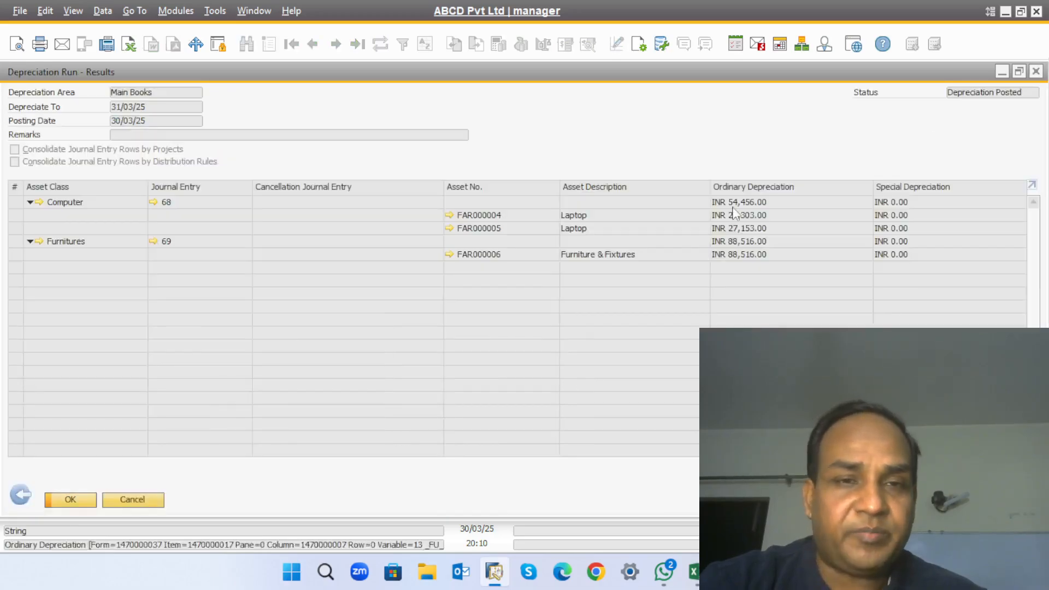
pyautogui.click(151, 240)
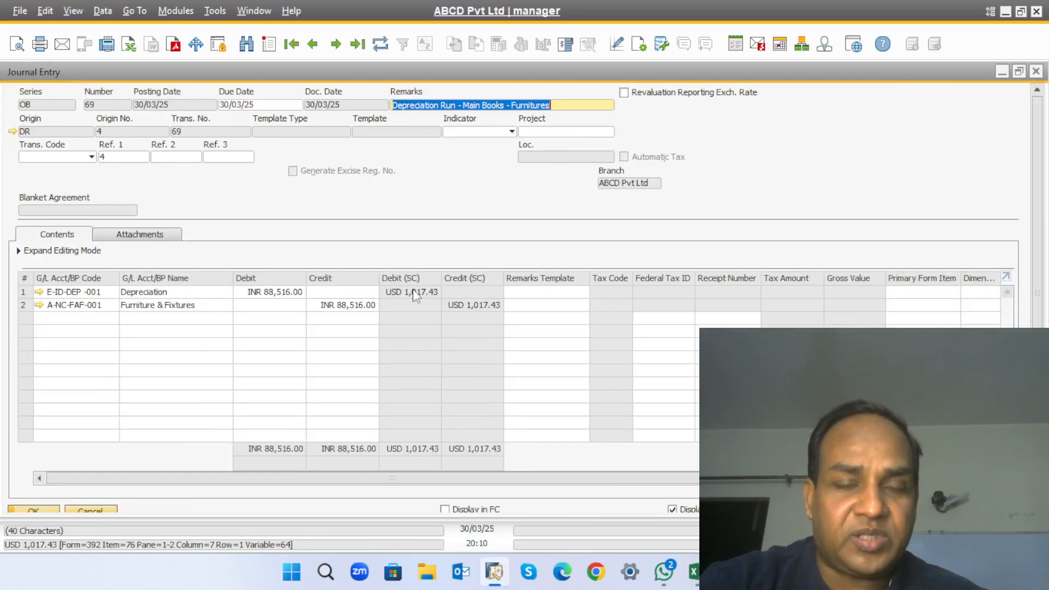
pyautogui.click(1036, 72)
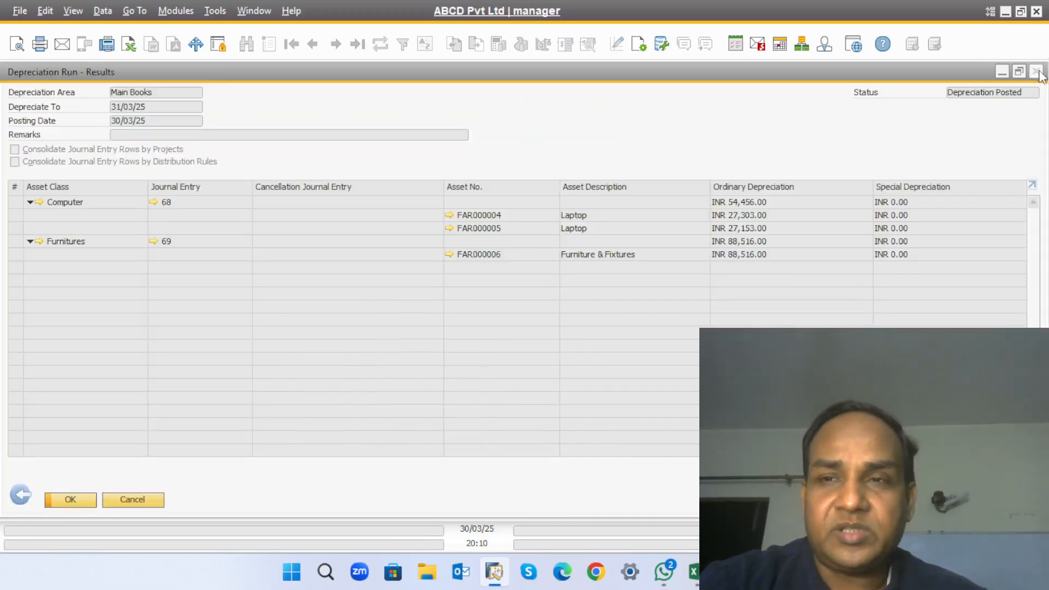
pyautogui.rightClick(128, 497)
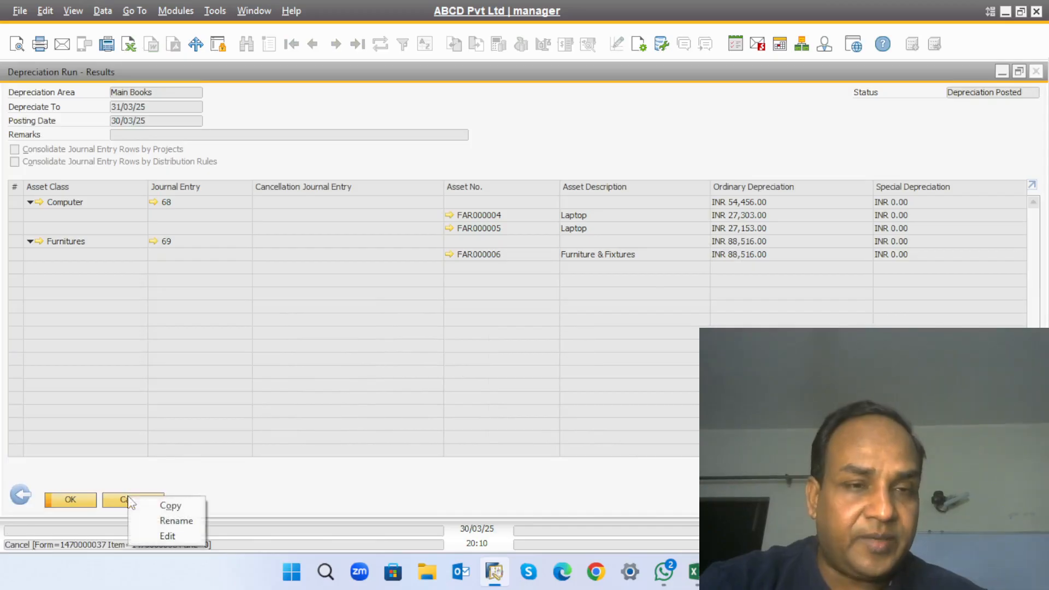
pyautogui.rightClick(107, 510)
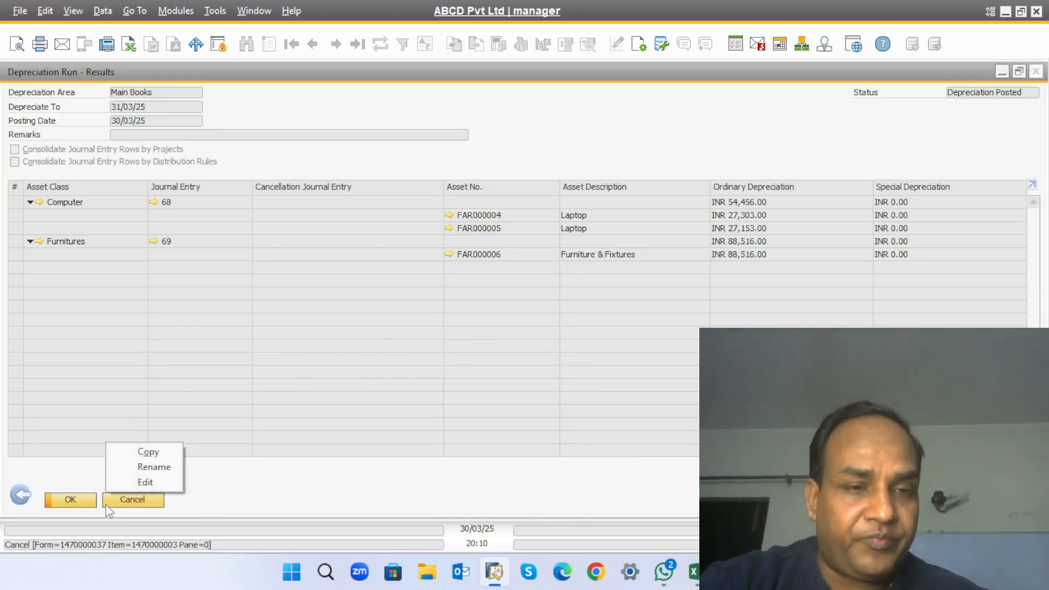
pyautogui.rightClick(125, 505)
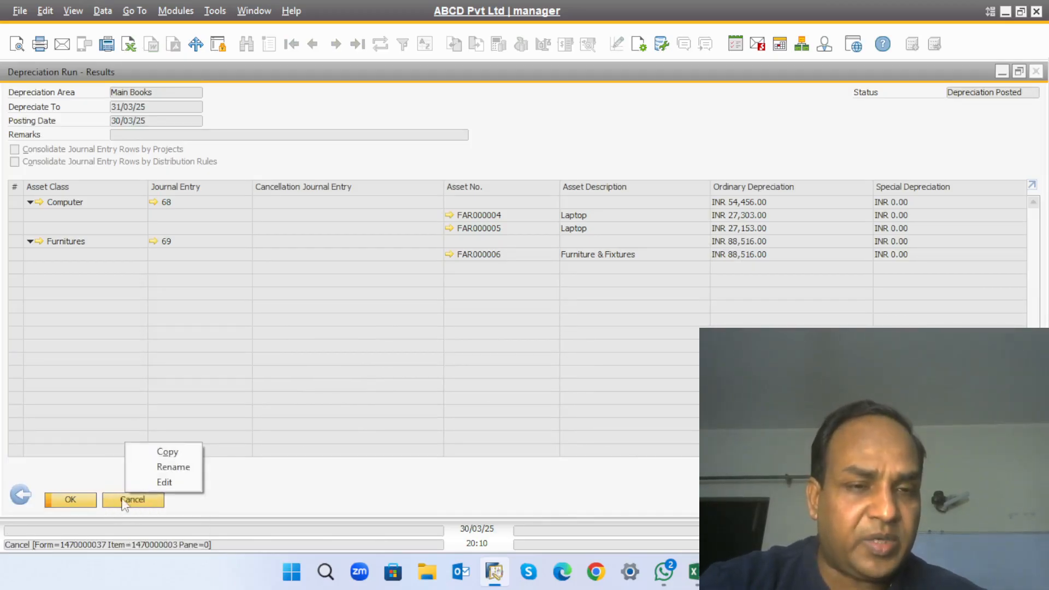
pyautogui.rightClick(134, 502)
# Step: Close the depreciation run, fixed asset import and Asset Classes windows, and collapse the Financials module
pyautogui.click(135, 501)
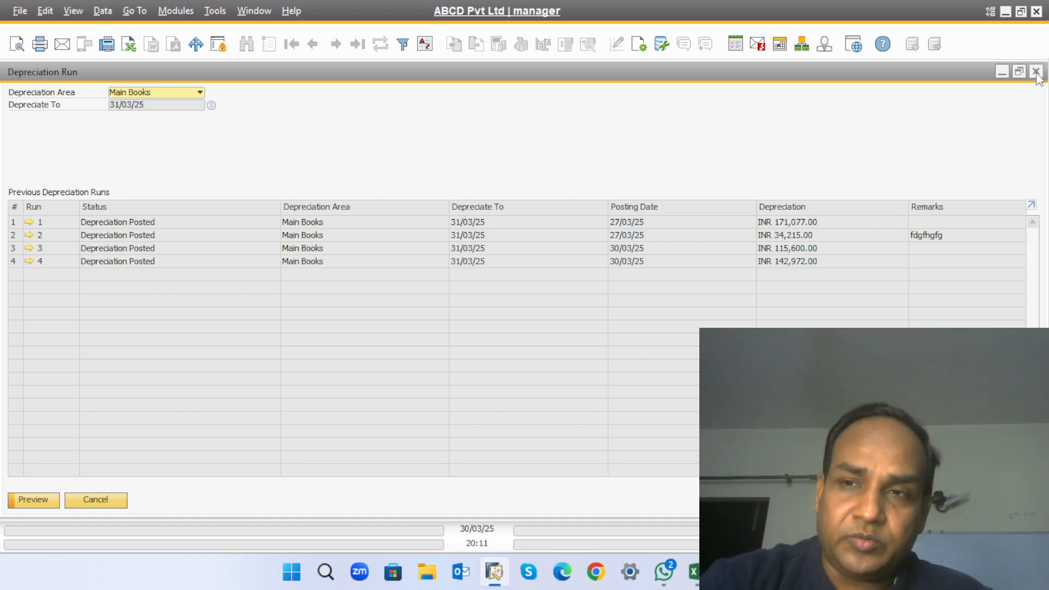
pyautogui.click(1036, 72)
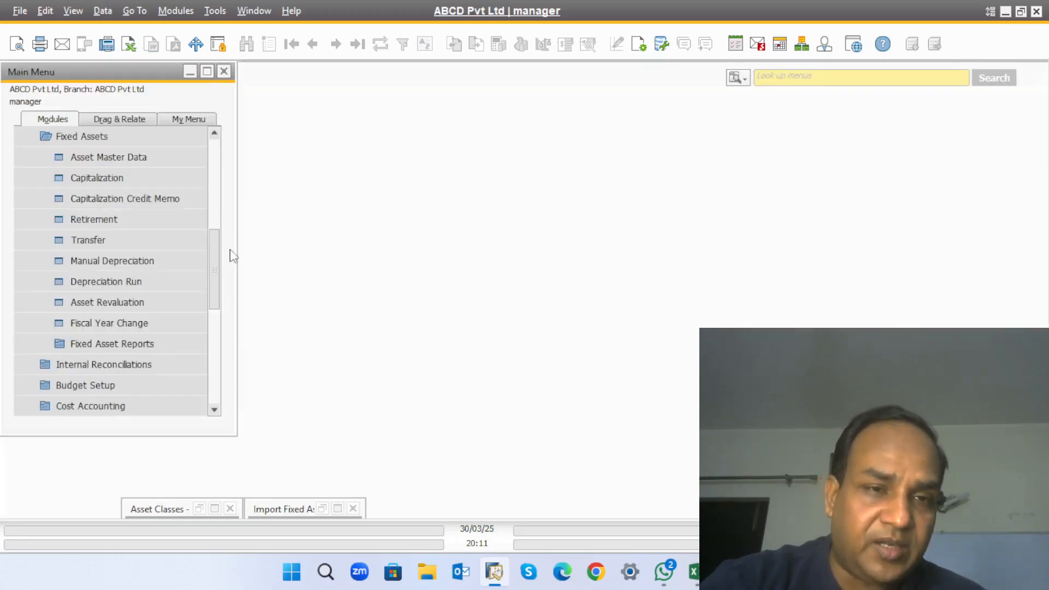
pyautogui.moveTo(214, 261); pyautogui.dragTo(214, 171)
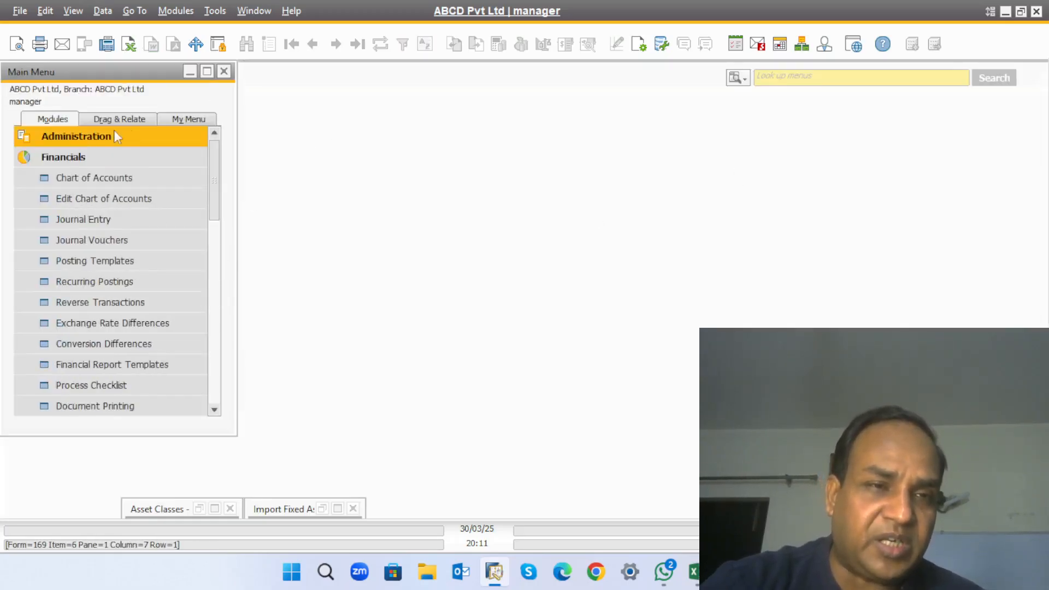
pyautogui.click(31, 156)
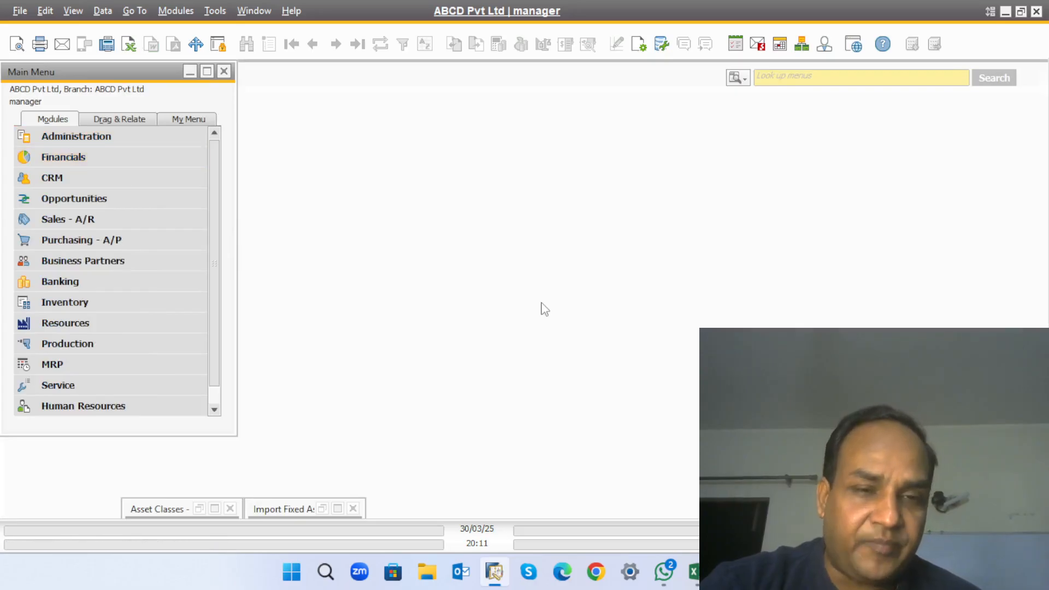
pyautogui.click(353, 508)
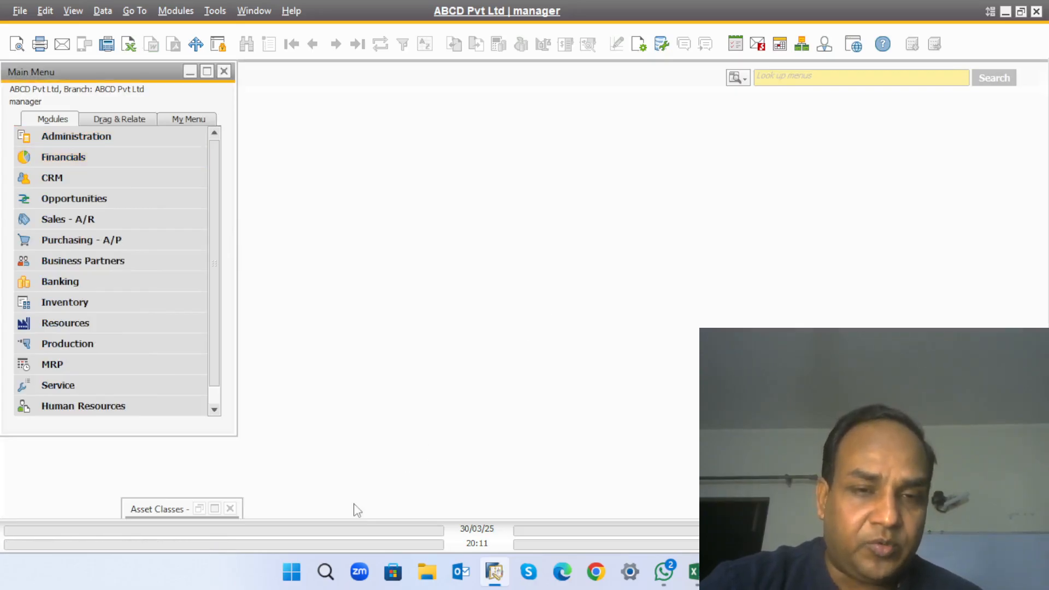
pyautogui.click(229, 511)
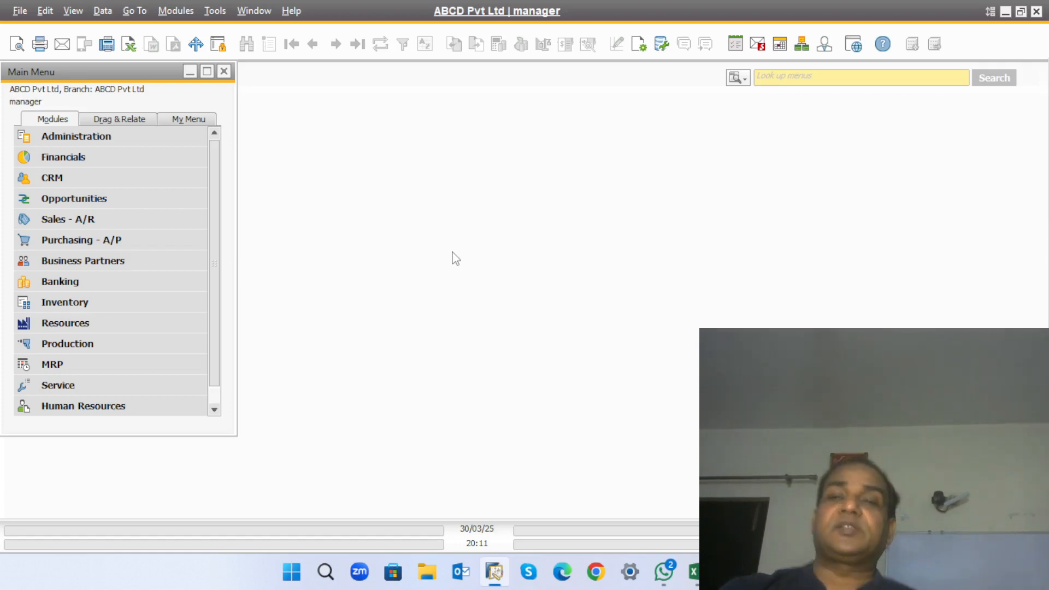
pyautogui.click(1005, 12)
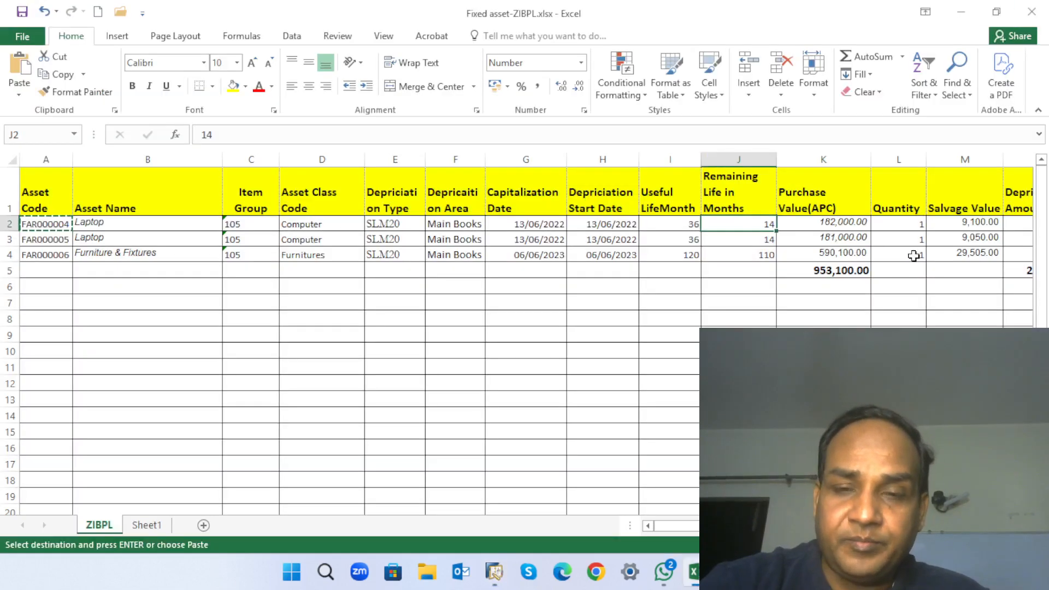
pyautogui.click(731, 572)
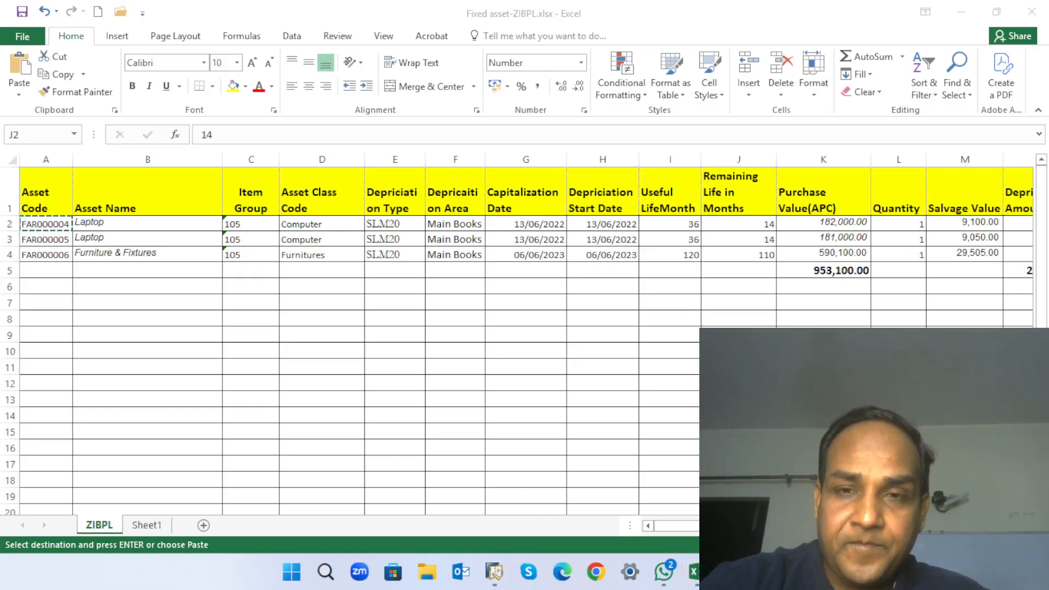